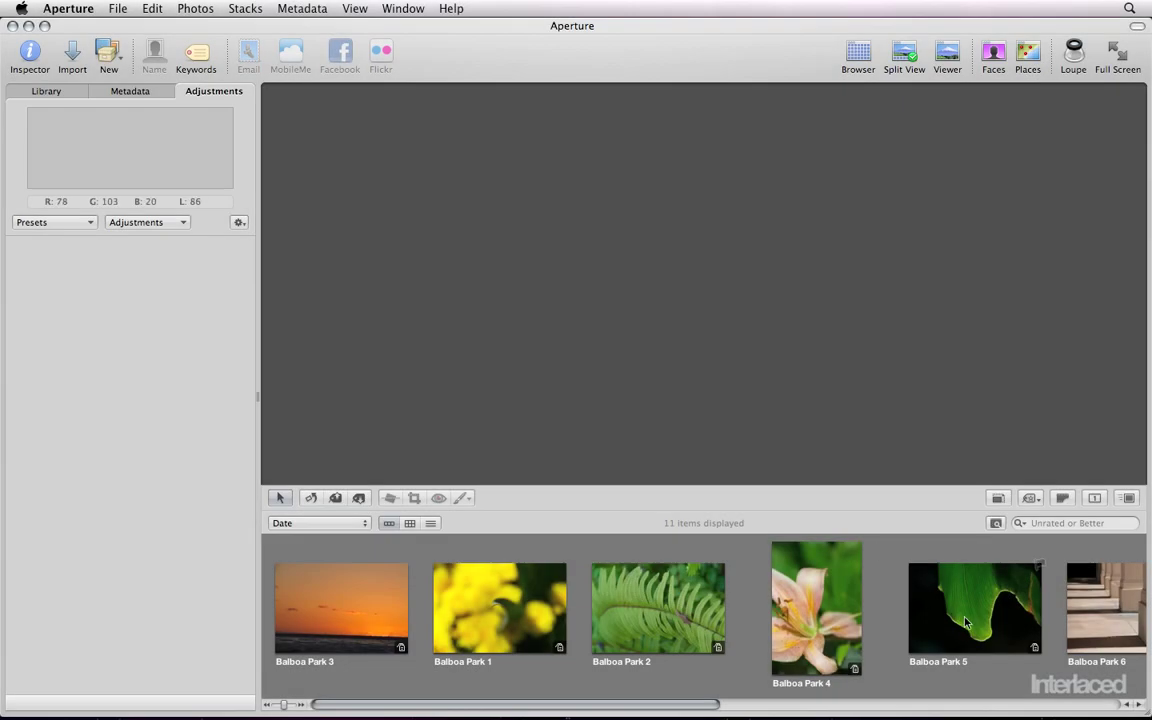
Step: Apply the Brighten Shadows quick-fix preset to the Balboa Park 5 leaf (Vibrancy 0.15, Shadows 15.0)
left_click(966, 622)
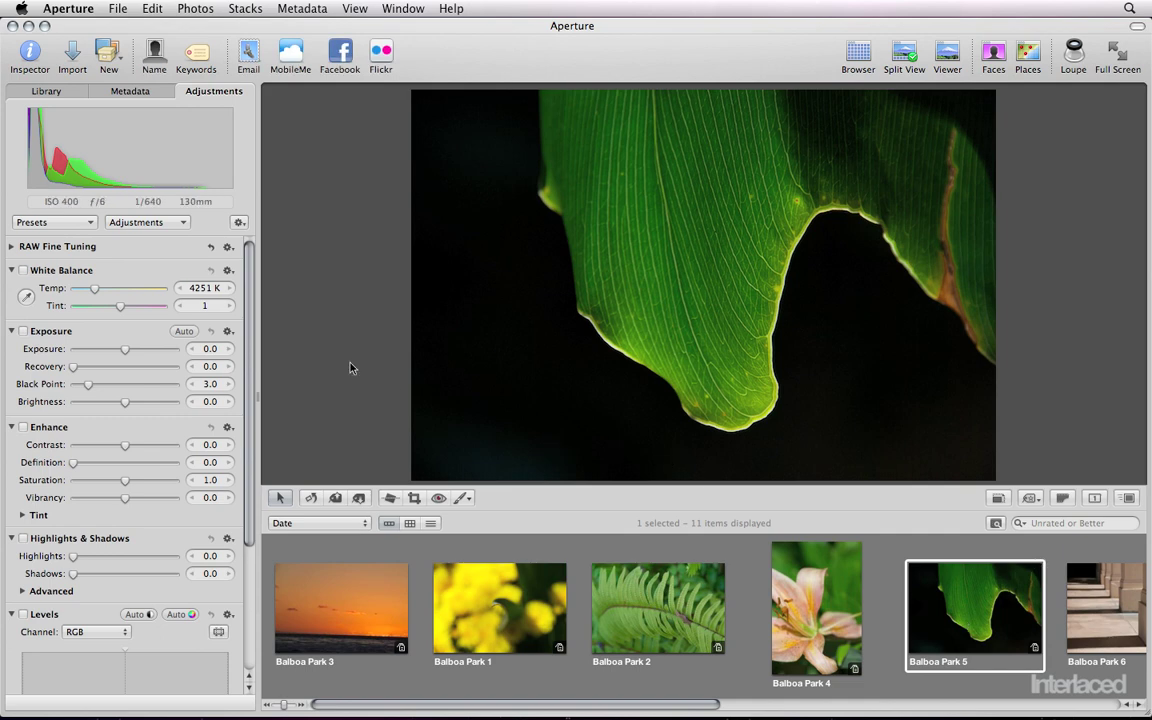
left_click(70, 224)
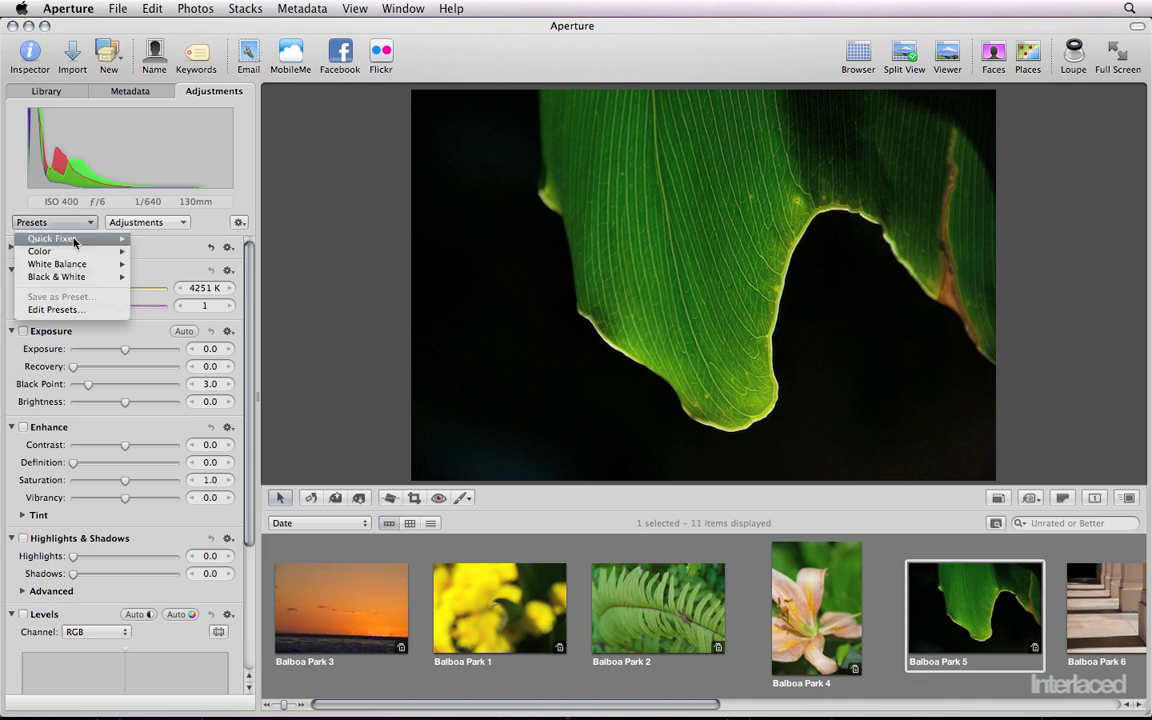
mouse_move(100, 239)
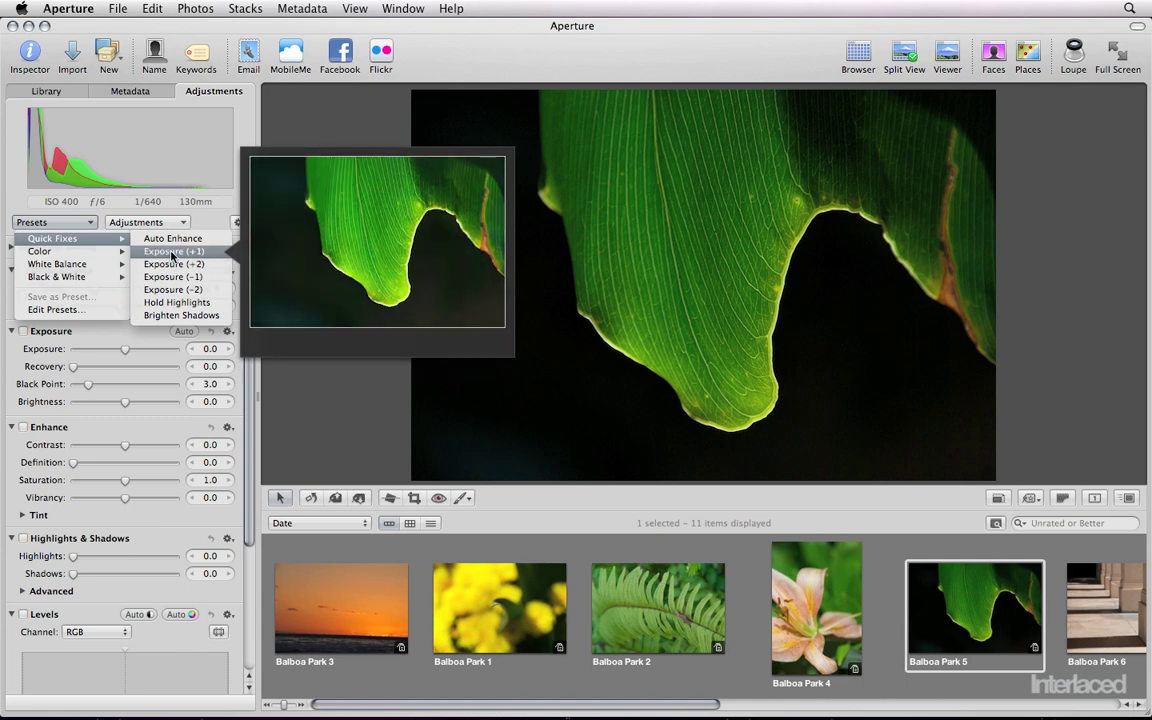
left_click(173, 316)
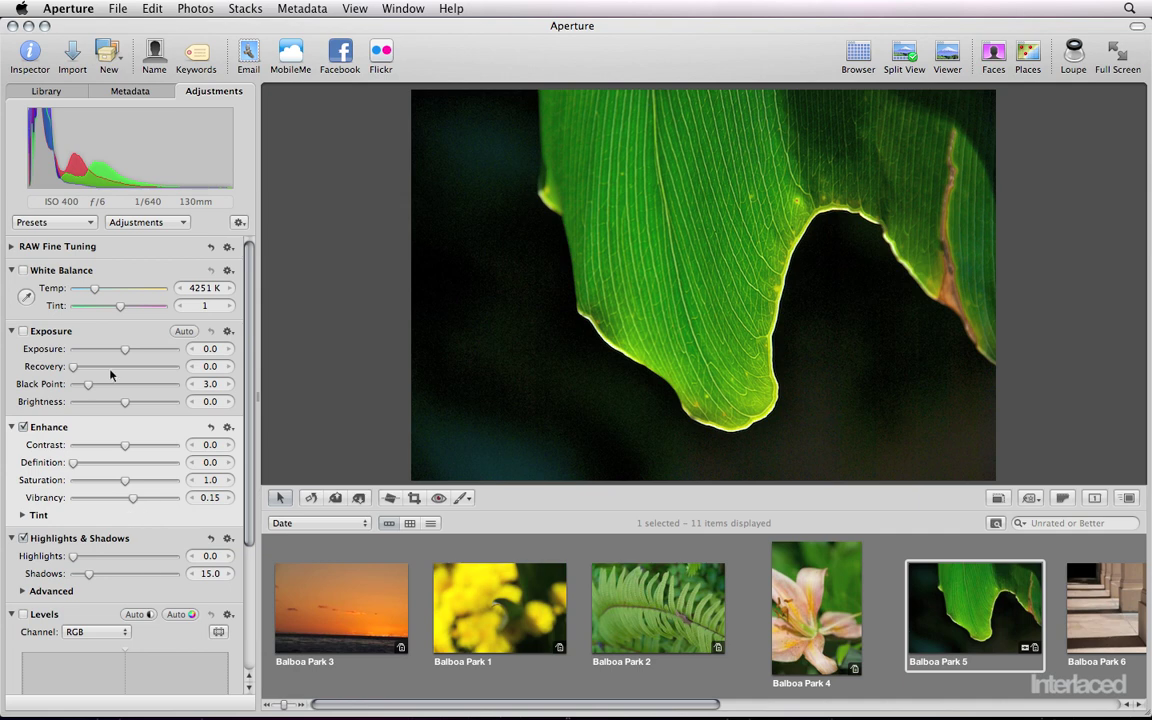
left_click(69, 226)
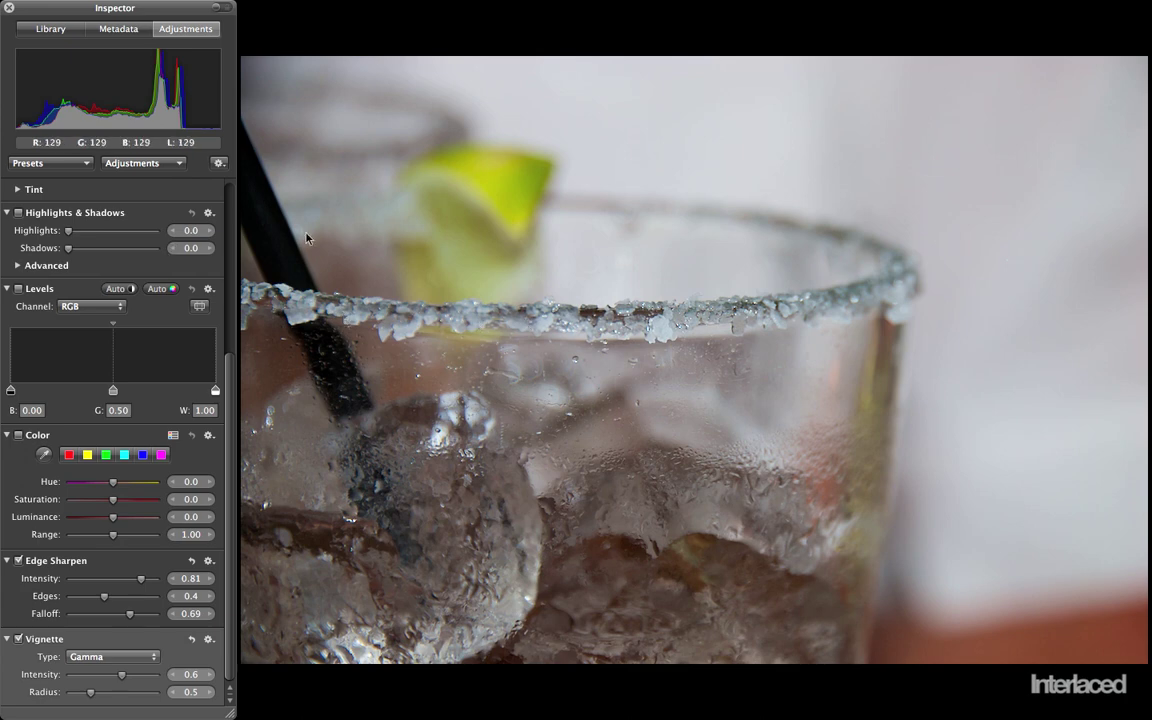
Step: Add a Definition quick brush (Radius 30.0, Intensity 0.75, size 135) to the glass photo
left_click(160, 166)
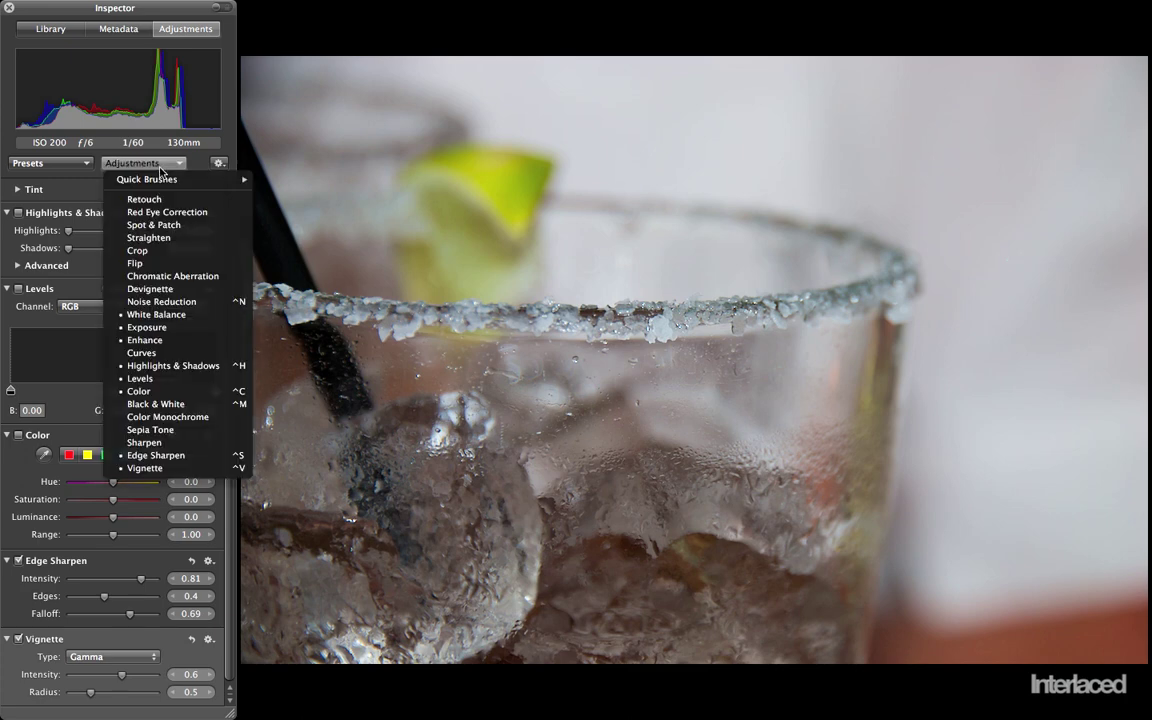
mouse_move(165, 181)
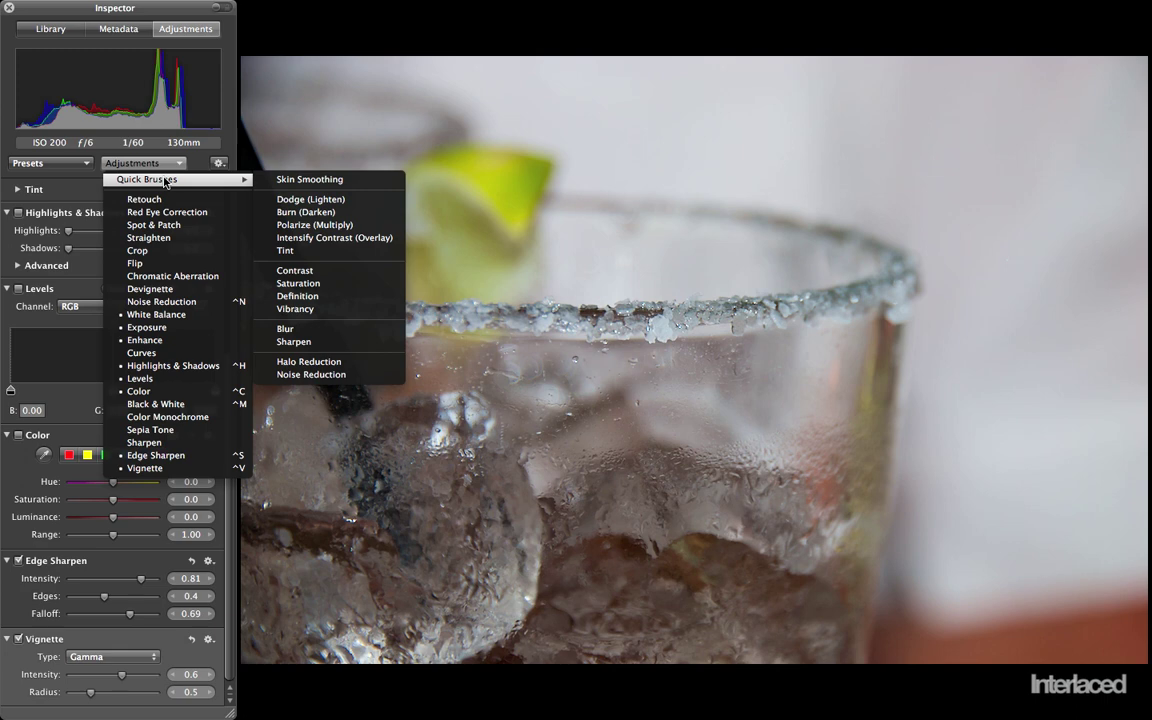
key("Escape")
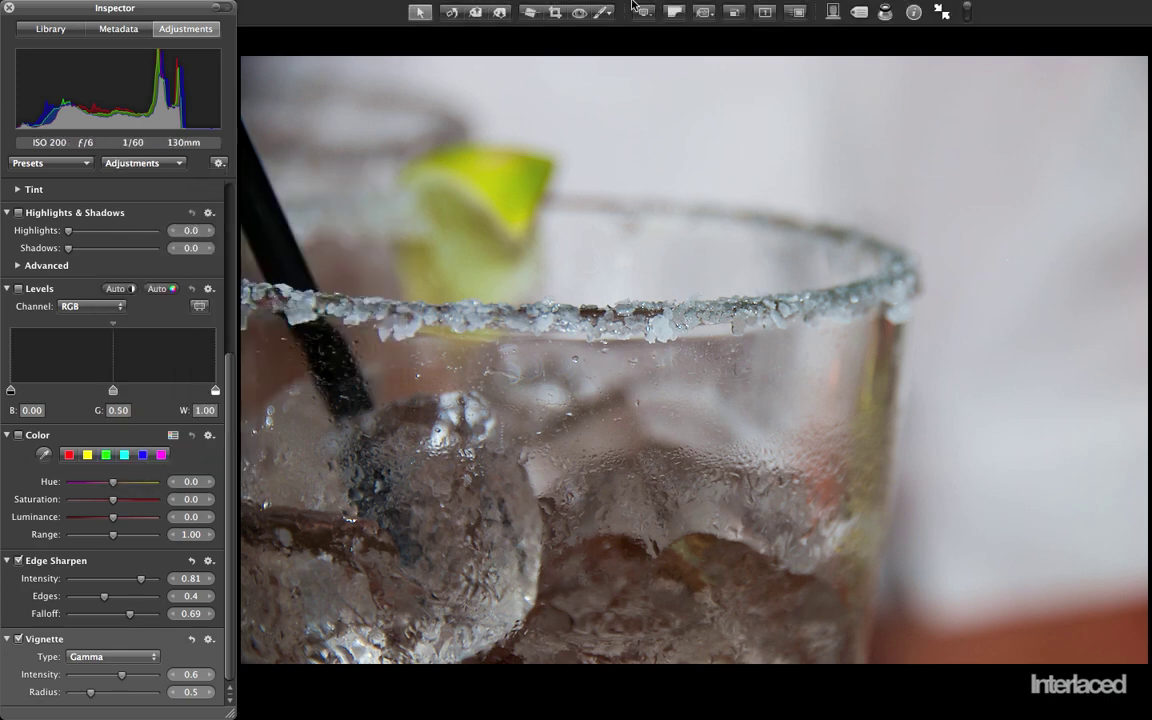
left_click(604, 14)
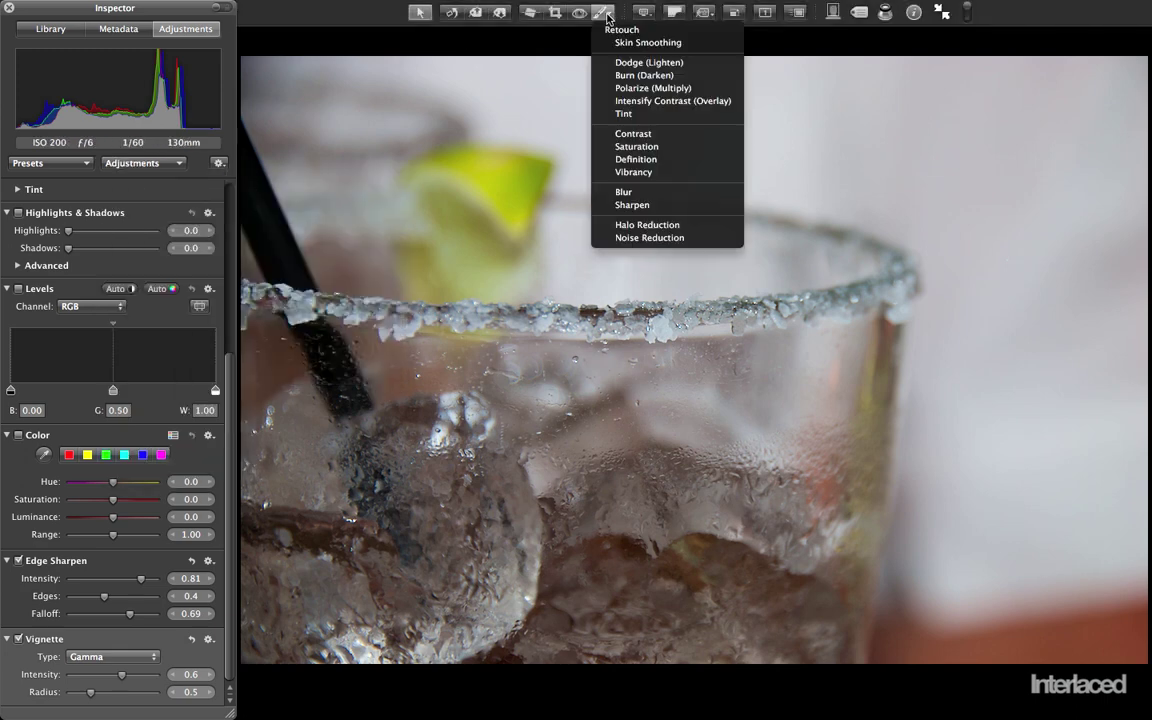
left_click(635, 159)
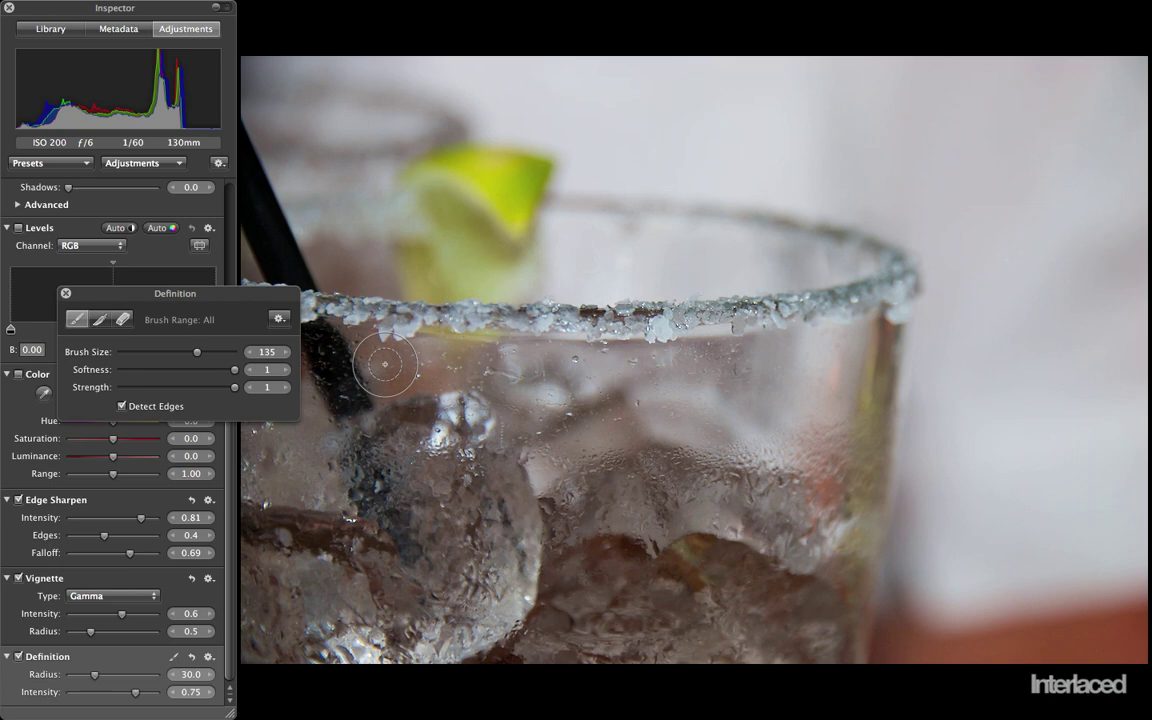
Step: Set the Definition brush to strength 0.82 and size 148, and paint it along the salted rim
mouse_move(235, 369)
left_mouse_down()
mouse_move(193, 369)
mouse_move(235, 369)
mouse_move(236, 393)
mouse_move(217, 393)
left_mouse_up()
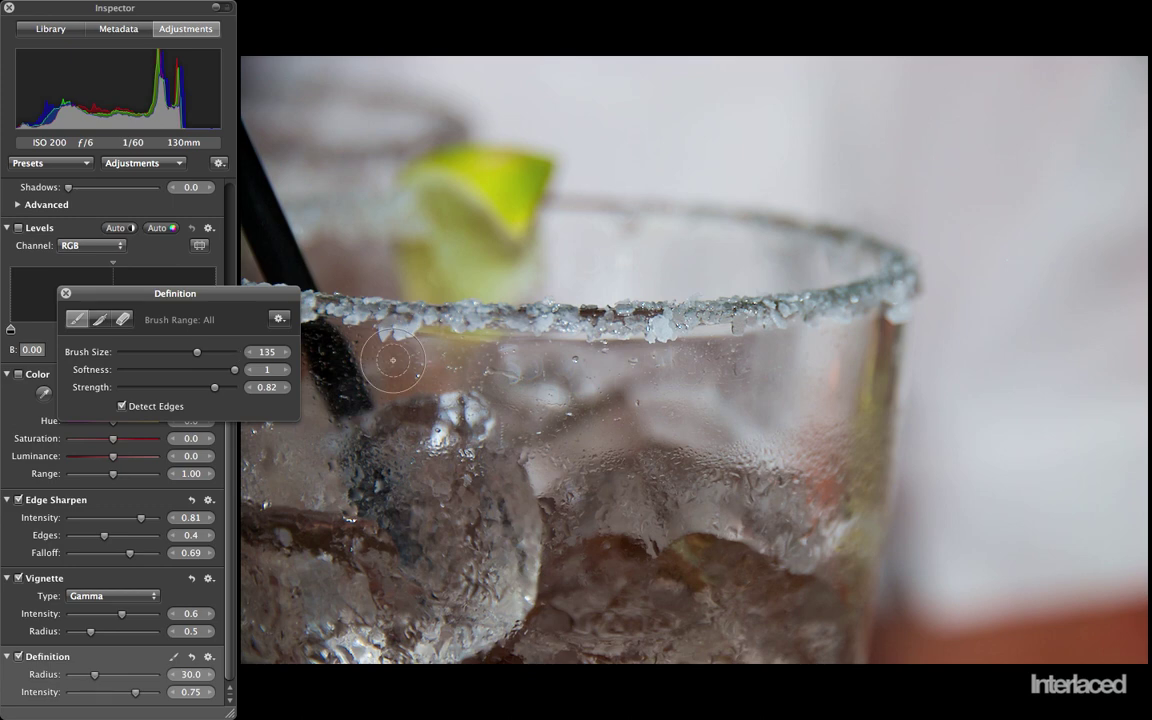
scroll(393, 360, "up", 3)
mouse_move(422, 313)
left_mouse_down()
mouse_move(509, 290)
mouse_move(858, 297)
mouse_move(752, 268)
mouse_move(540, 266)
mouse_move(393, 309)
mouse_move(350, 290)
mouse_move(805, 283)
mouse_move(790, 288)
left_mouse_up()
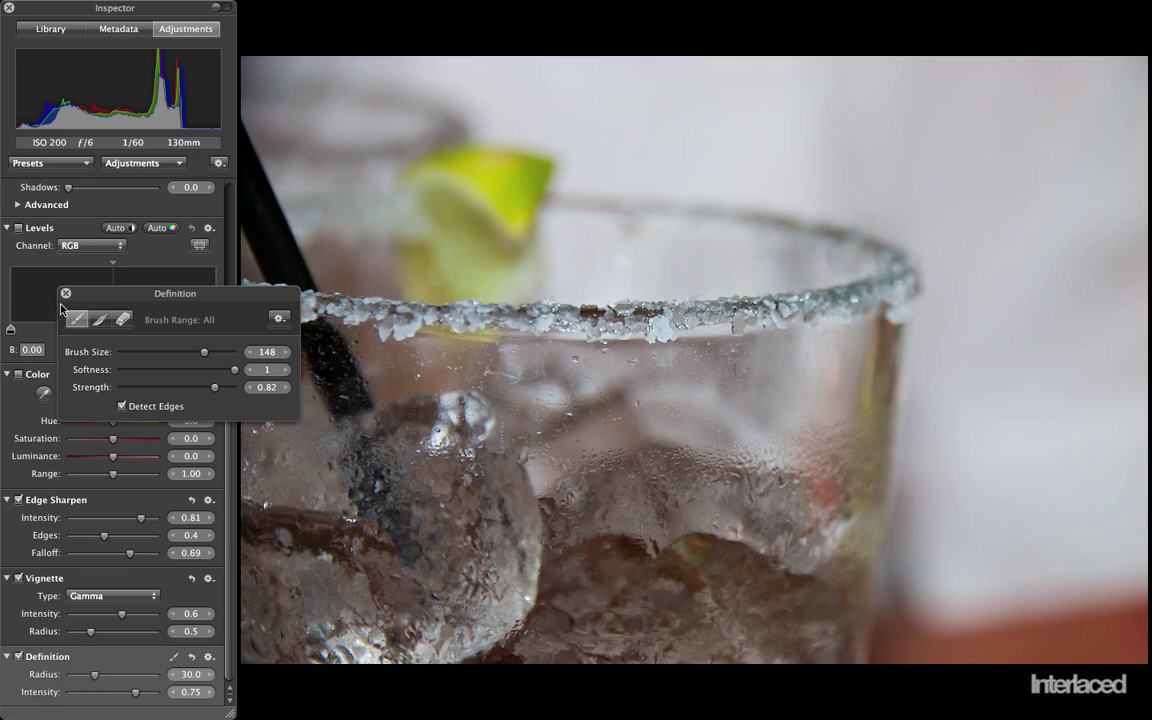
Step: Close the brush settings and switch Definition off and back on to compare the rim
left_click(66, 294)
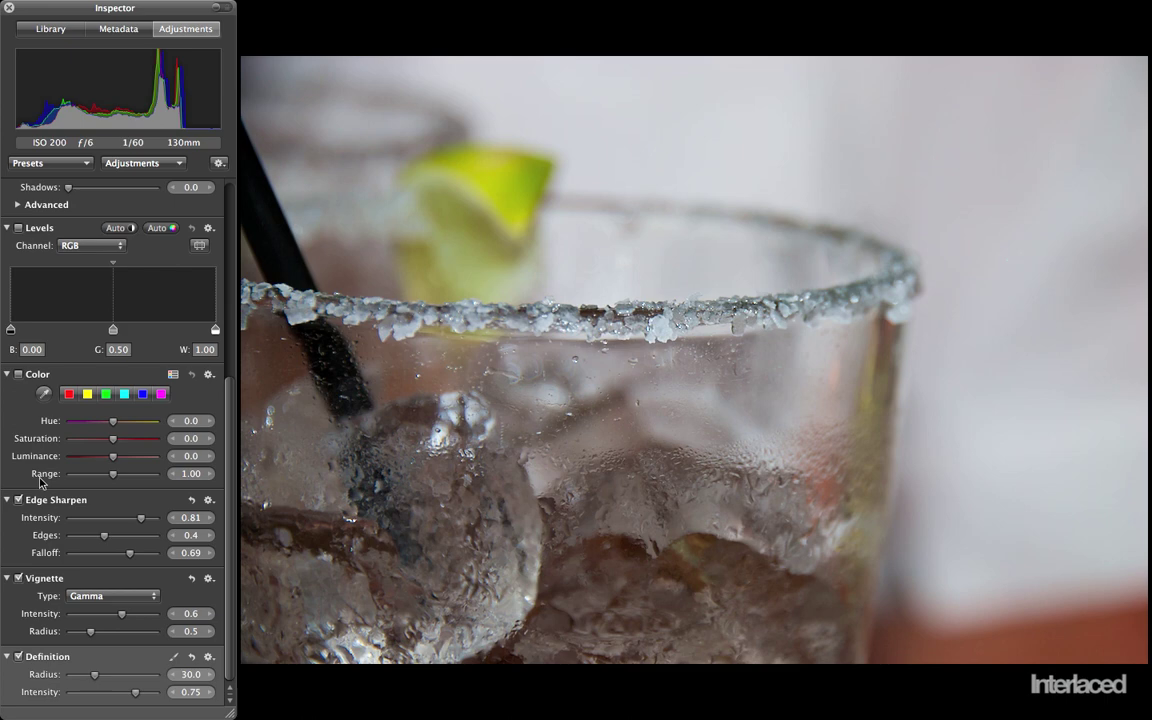
left_click(19, 657)
left_click(19, 657)
left_click(19, 657)
left_click(19, 657)
Step: Give the Balboa Park 5 leaf an Edge Sharpen adjustment with Edges at 0.45
mouse_move(623, 650)
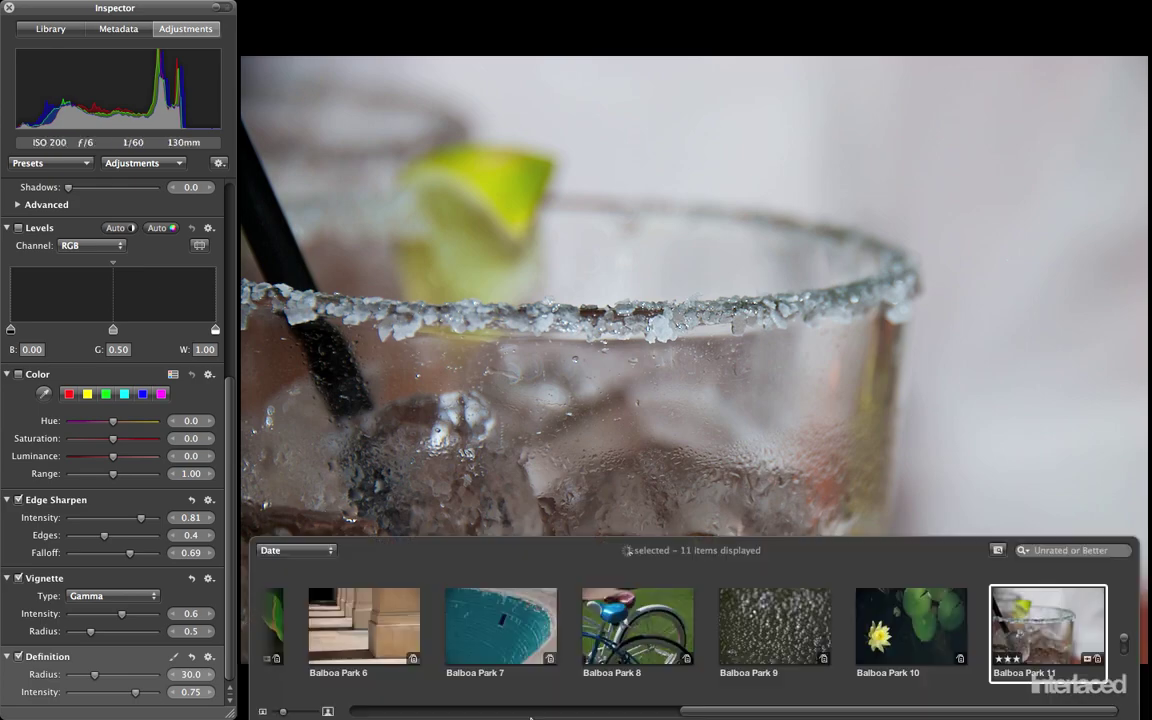
scroll(623, 650, "up", 5)
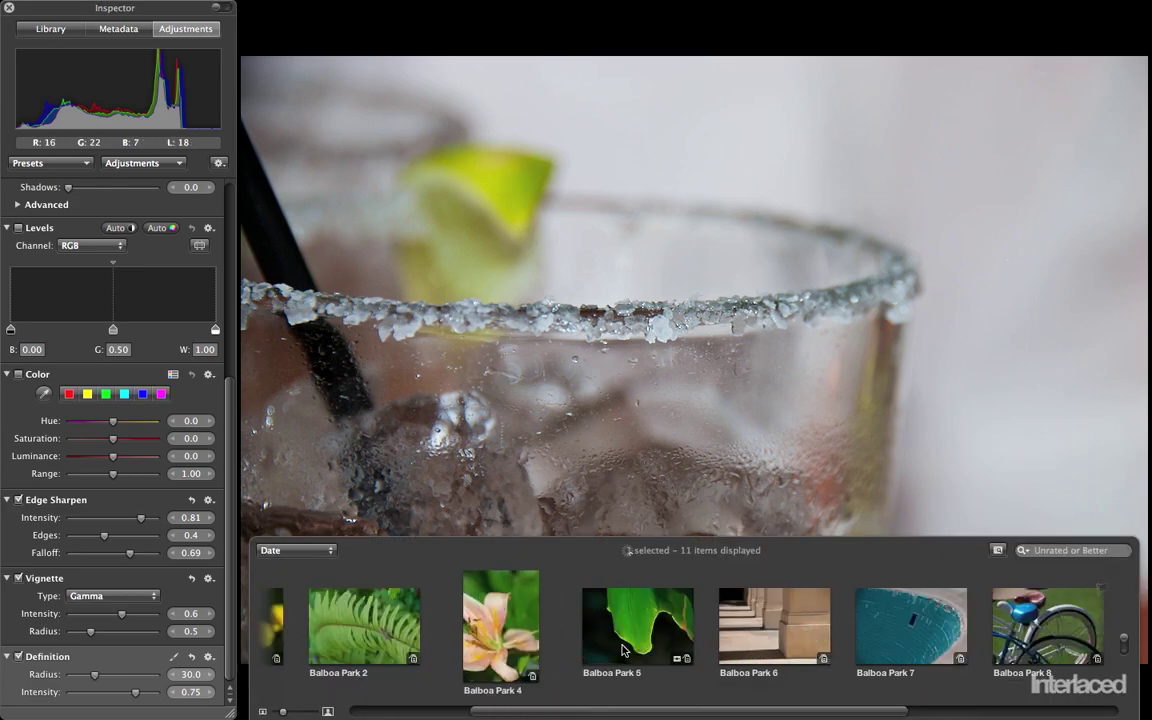
left_click(630, 641)
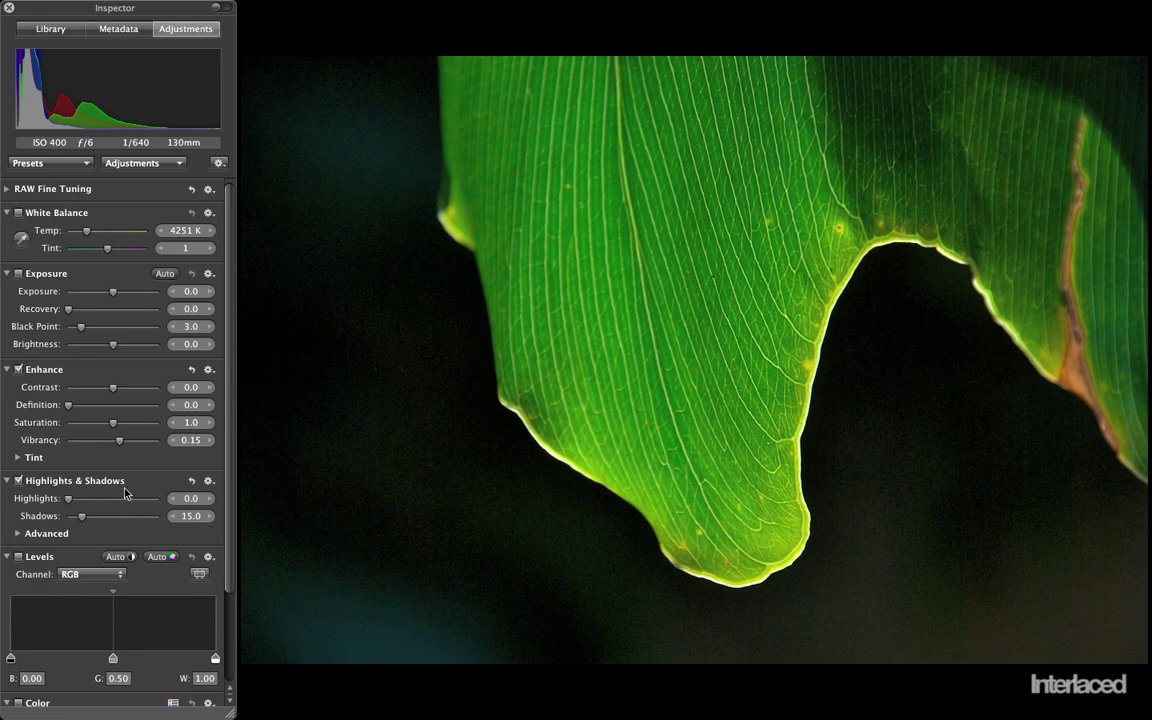
scroll(125, 492, "down", 3)
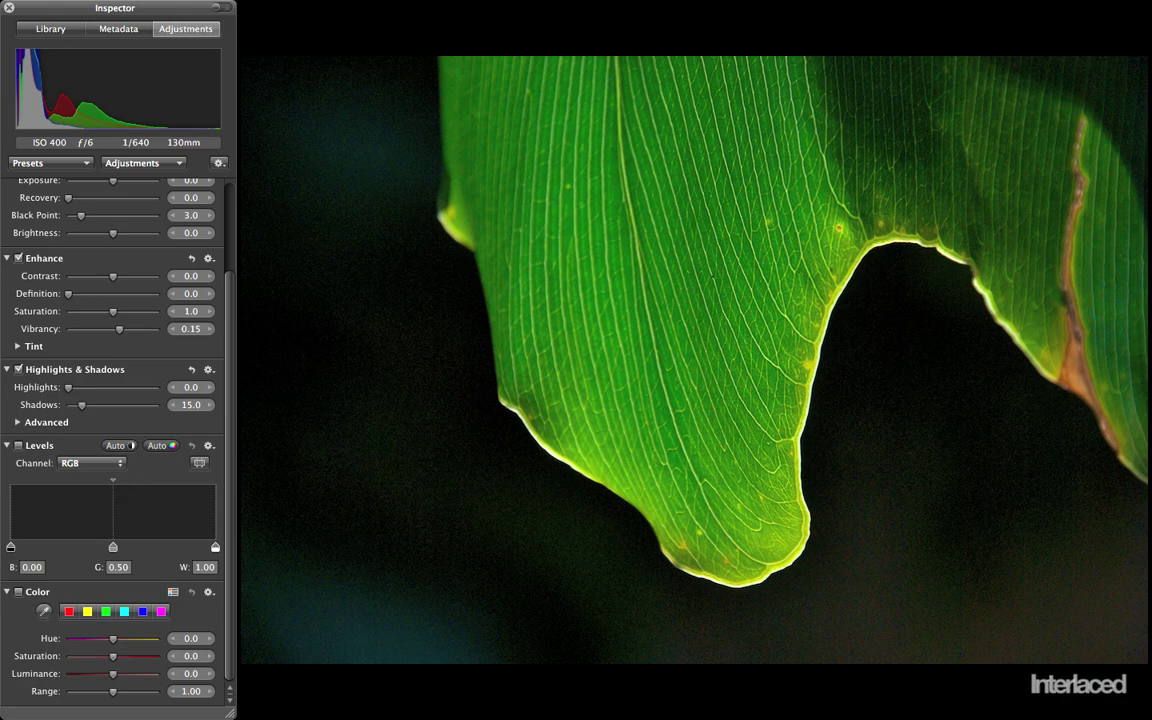
key("ctrl+s")
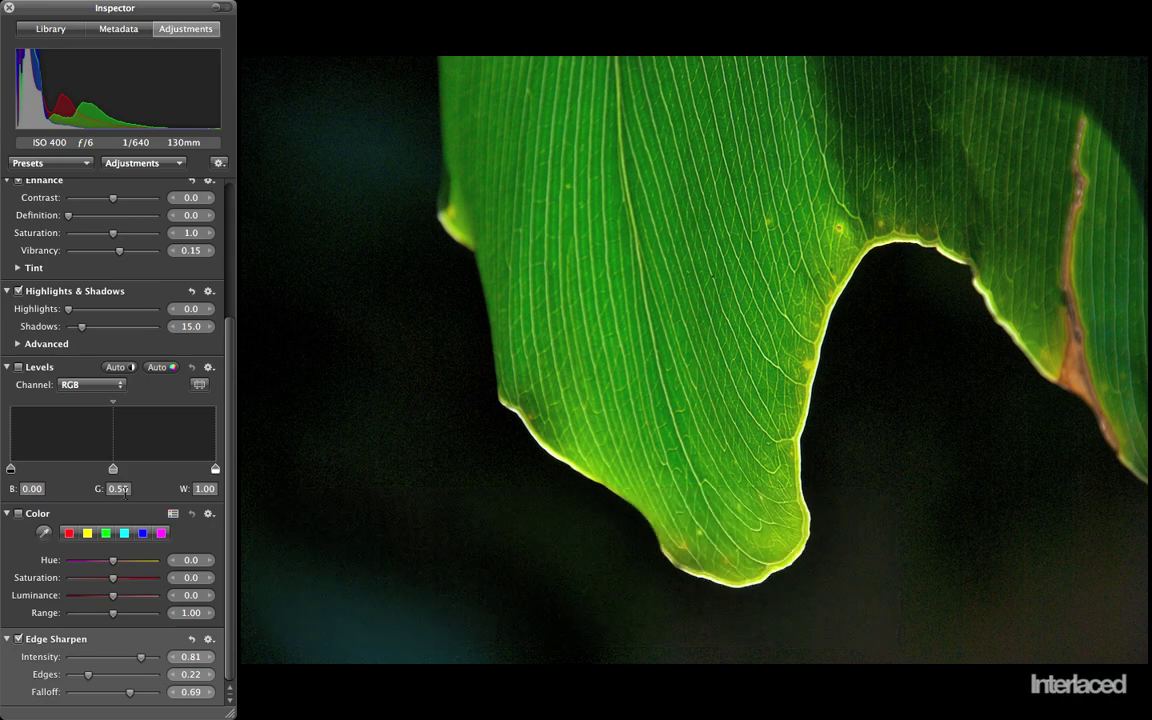
left_click(110, 676)
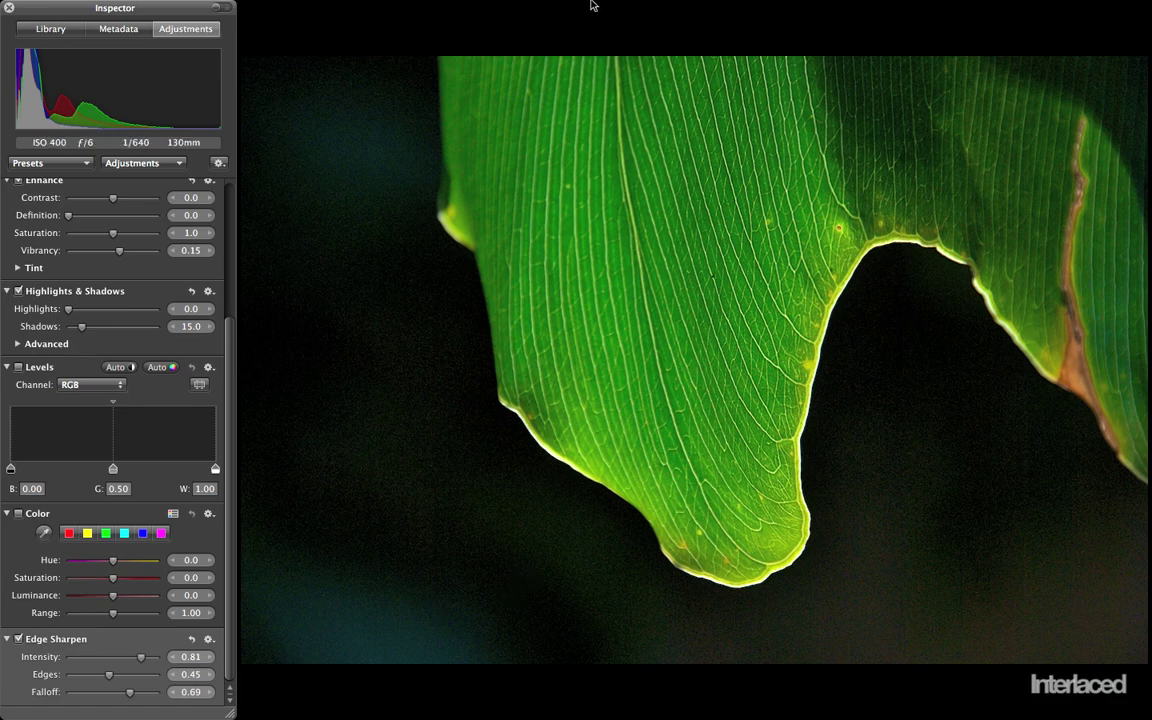
Step: Lift the leaf's adjustments, excluding Keywords and IPTC, and expand the lifted Adjustments list
mouse_move(527, 14)
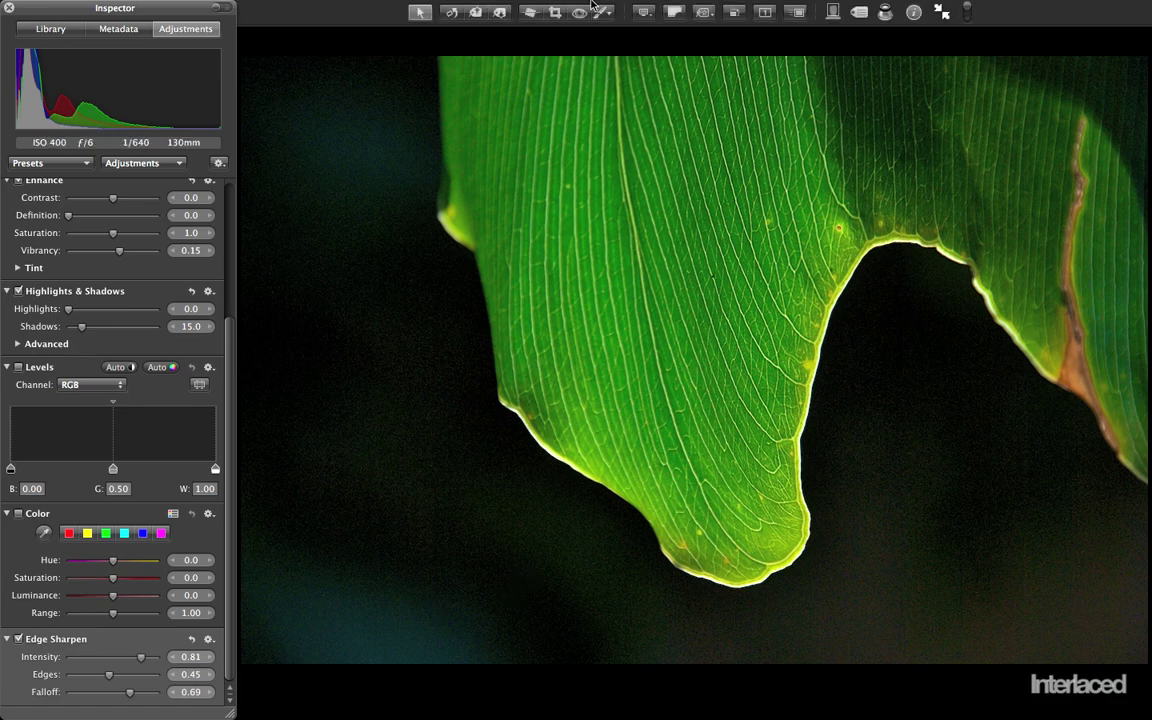
left_click(478, 14)
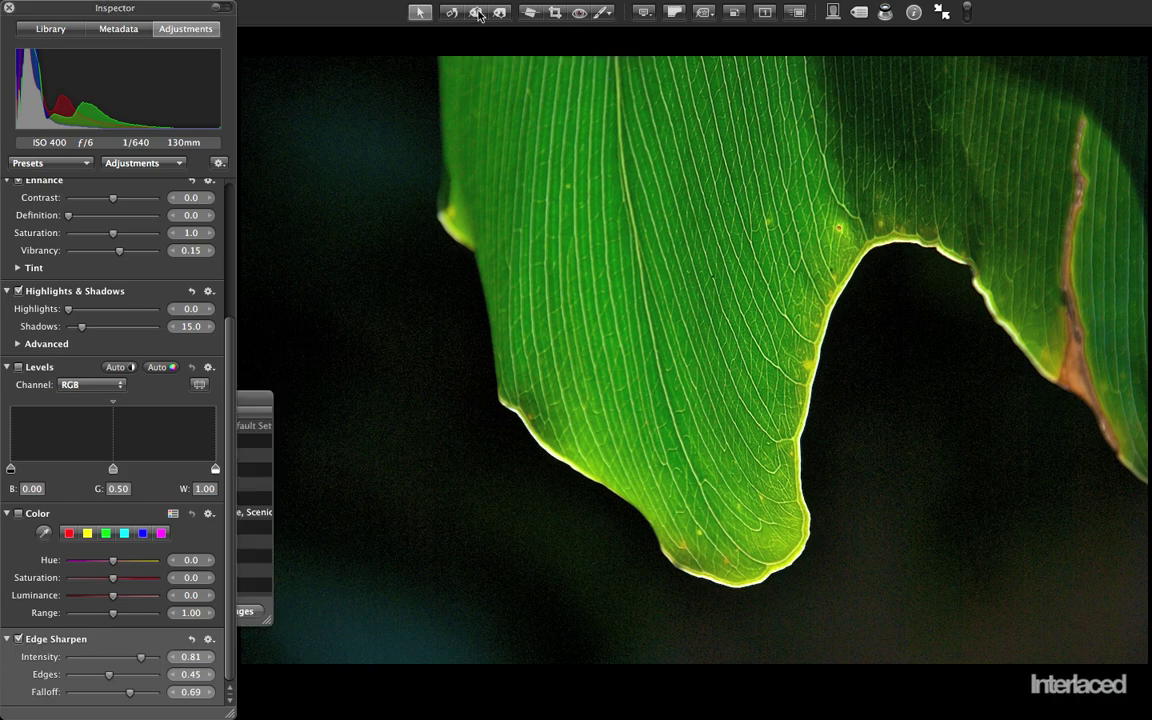
left_click_drag(251, 400, 474, 374)
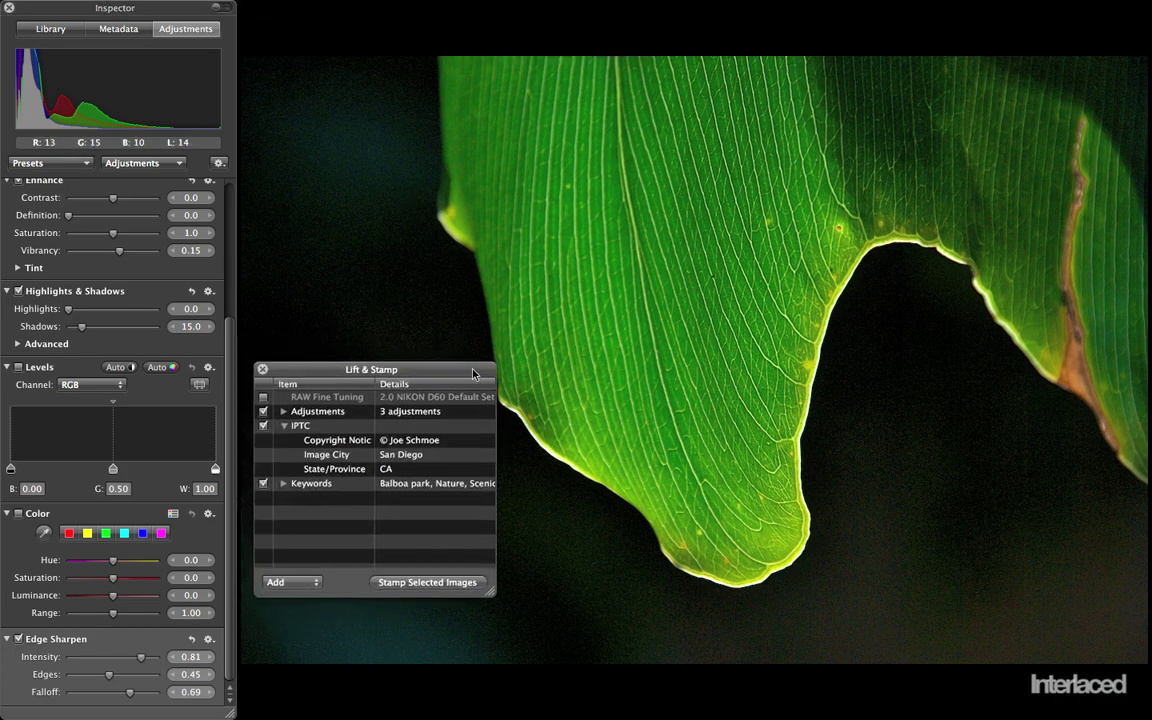
left_click(263, 484)
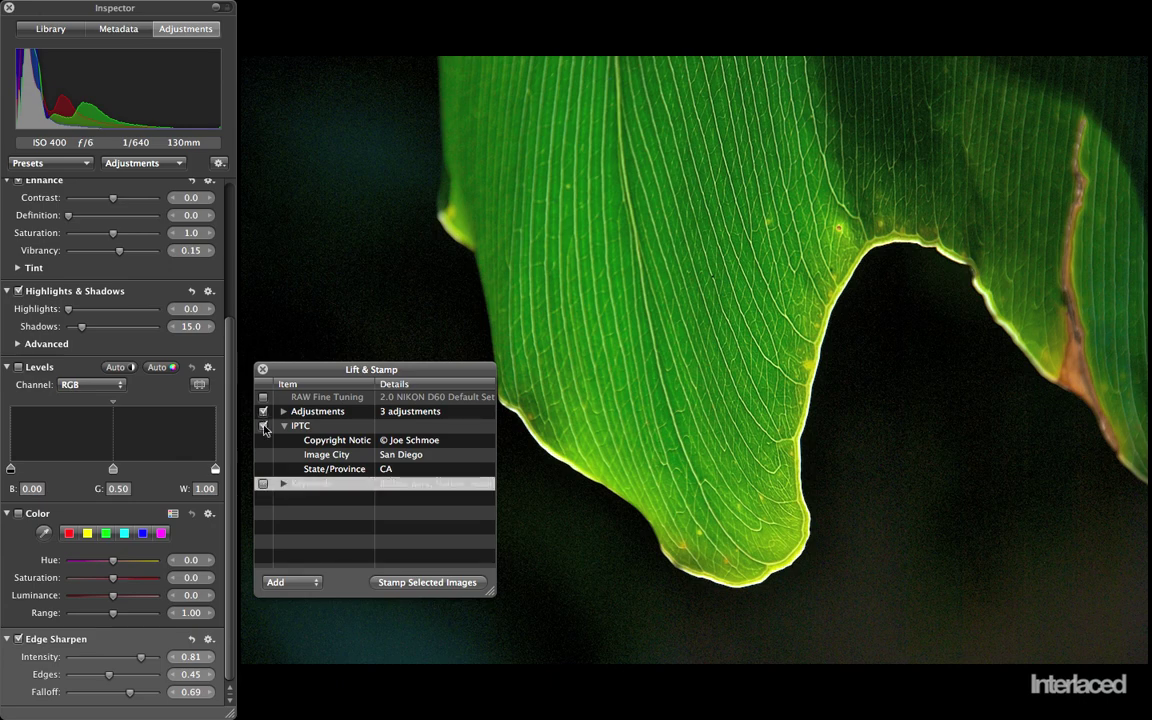
left_click(263, 426)
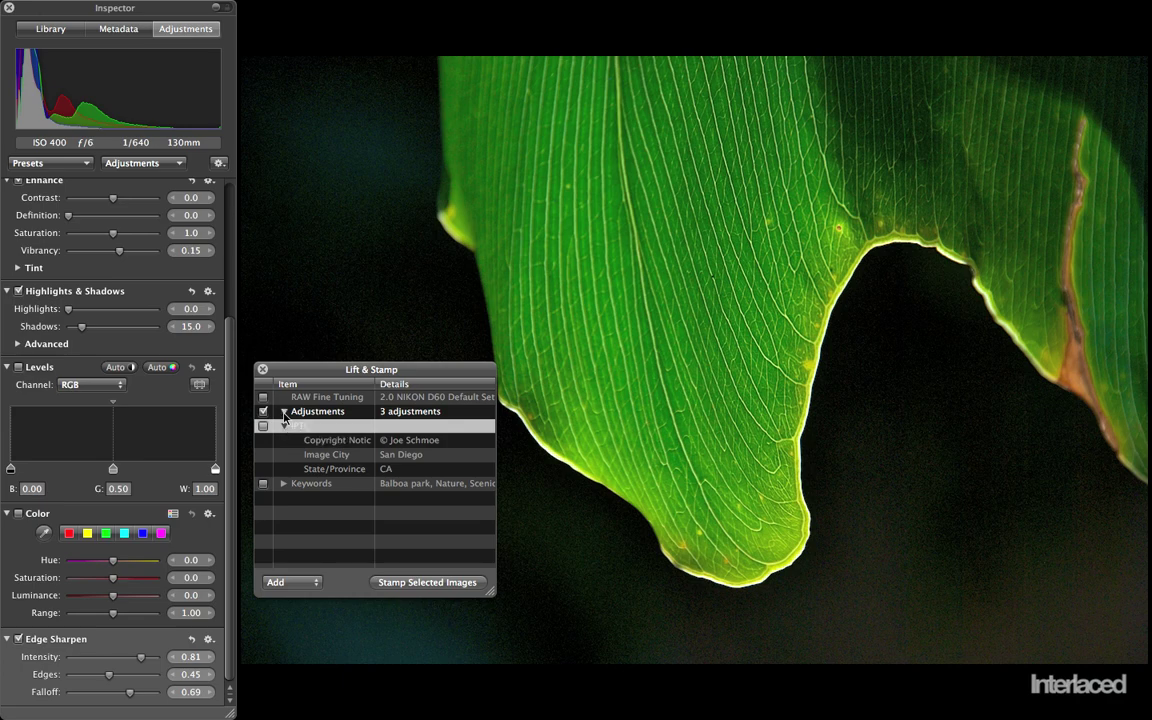
left_click(284, 414)
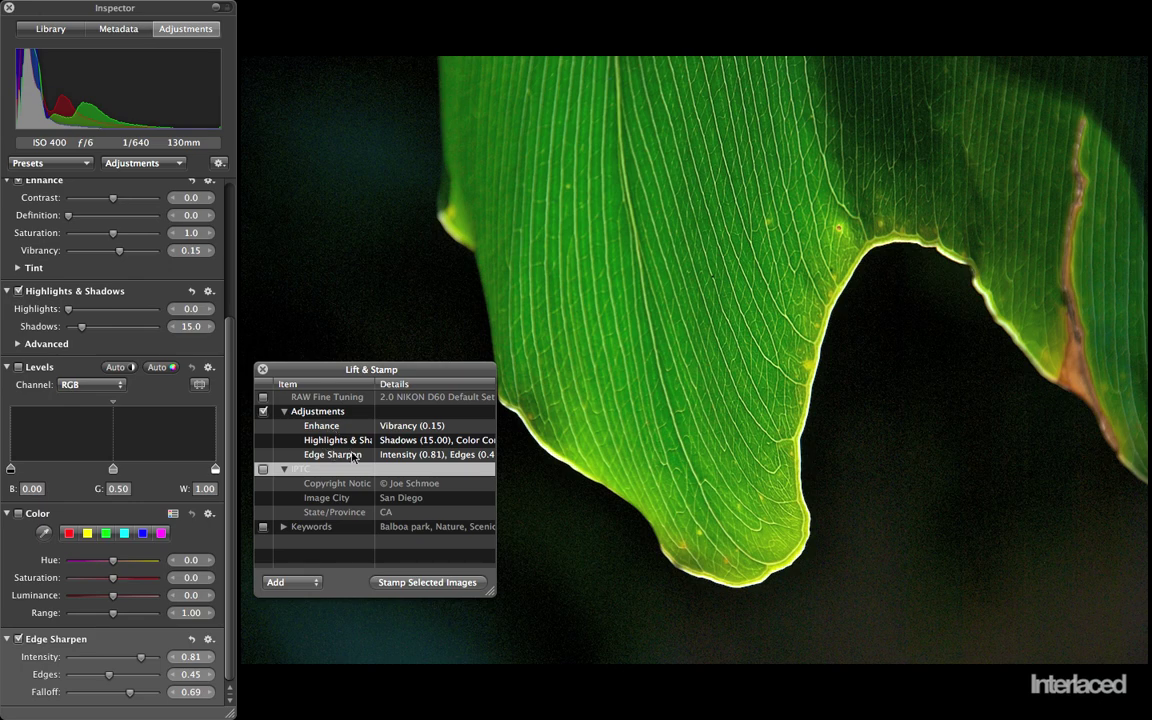
Step: Stamp the lifted adjustments onto Balboa Park 4, 1 and 2 (lily, fern, yellow flowers)
mouse_move(440, 712)
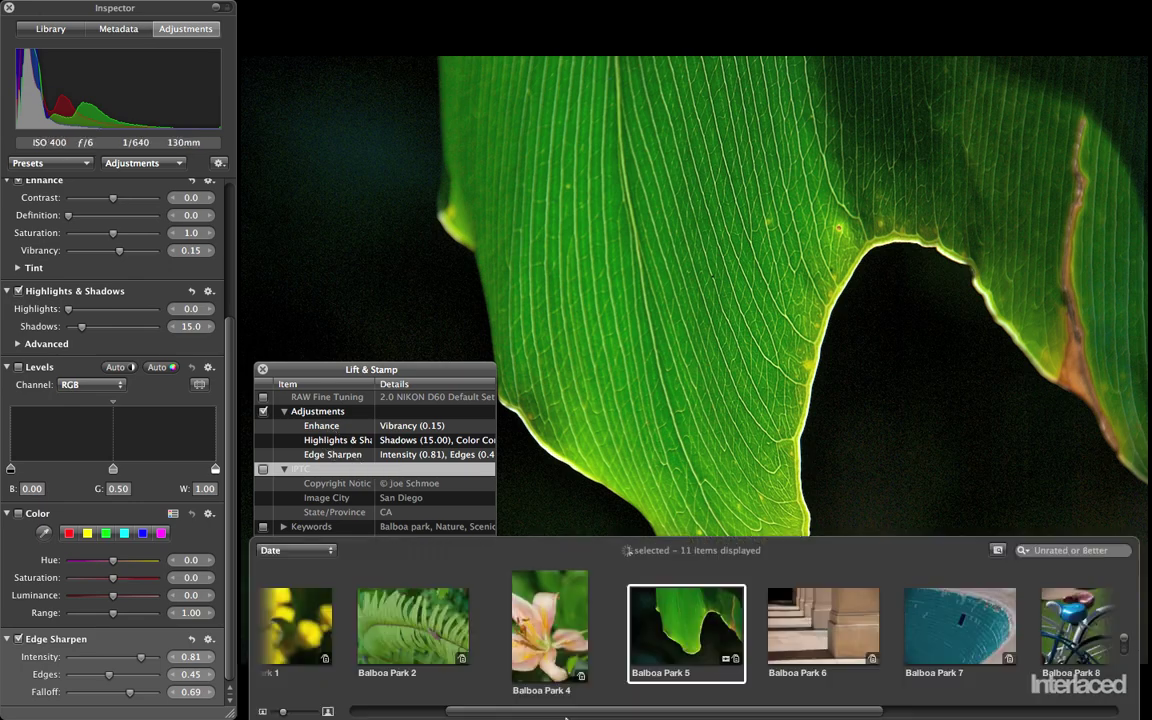
left_click(557, 647)
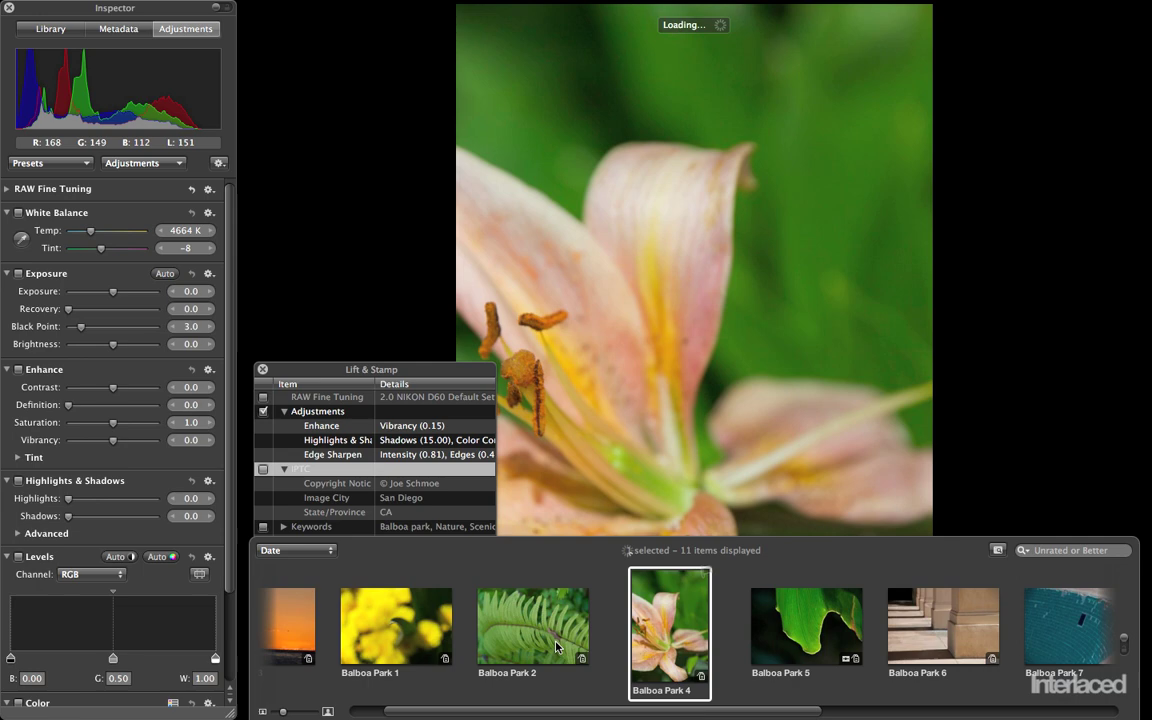
left_click(430, 640, "shift")
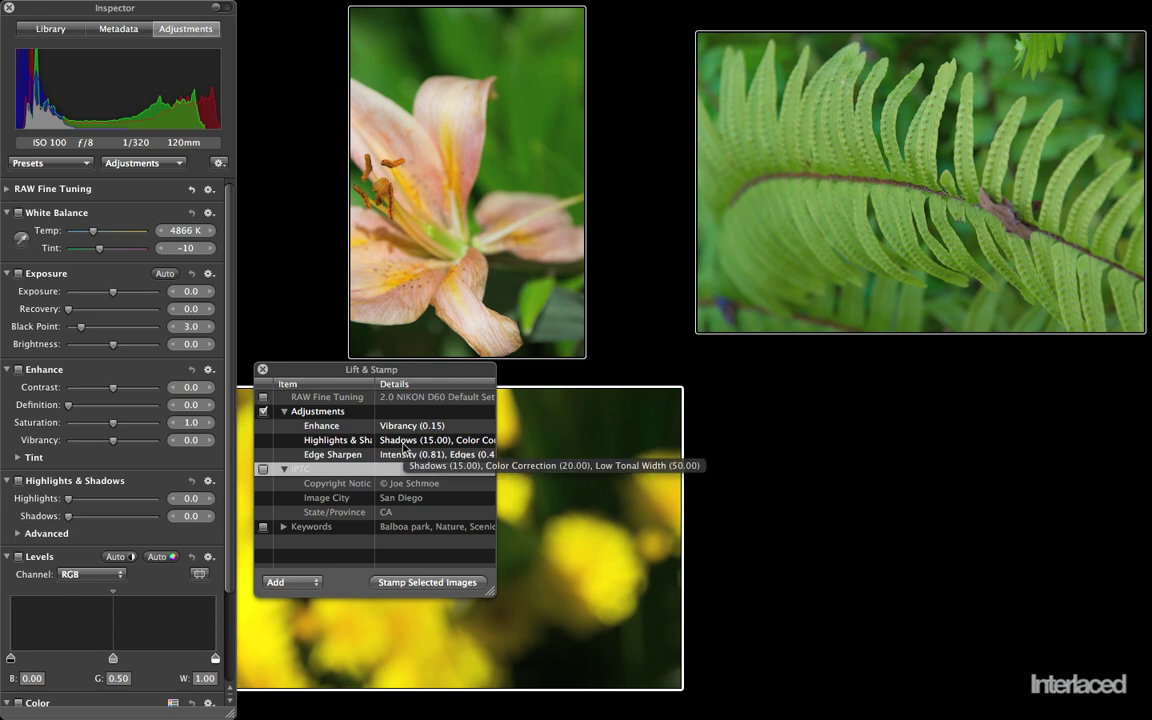
left_click_drag(397, 375, 663, 388)
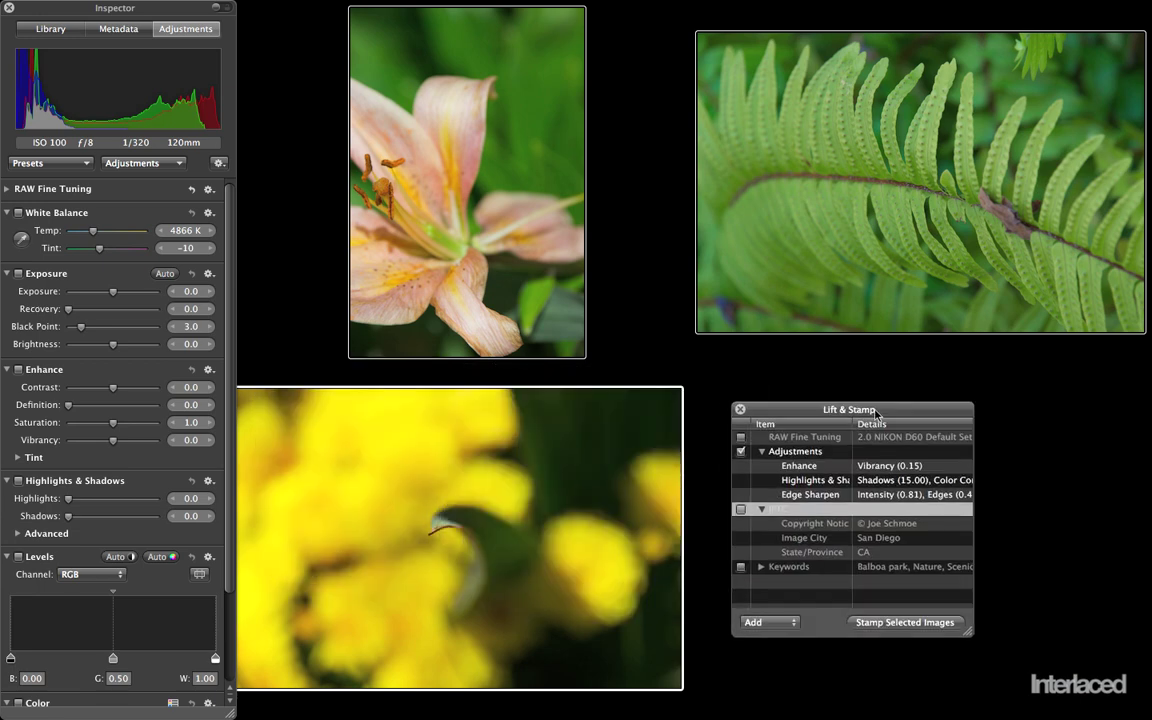
left_click_drag(876, 414, 956, 409)
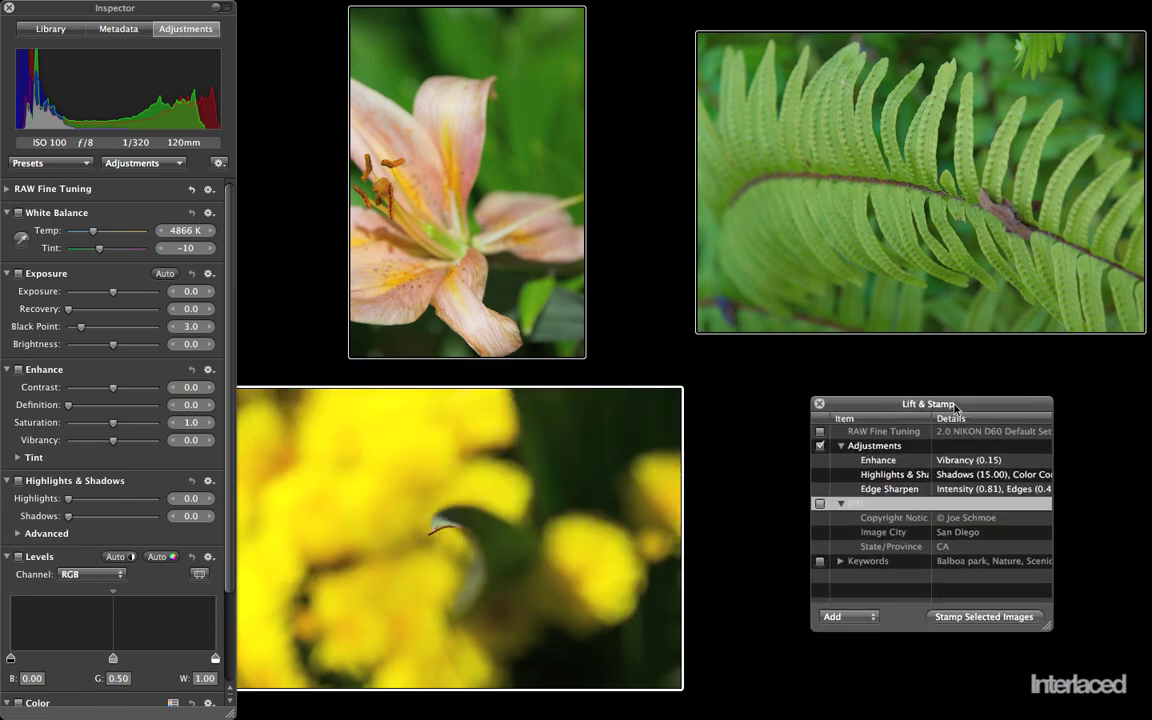
left_click(975, 617)
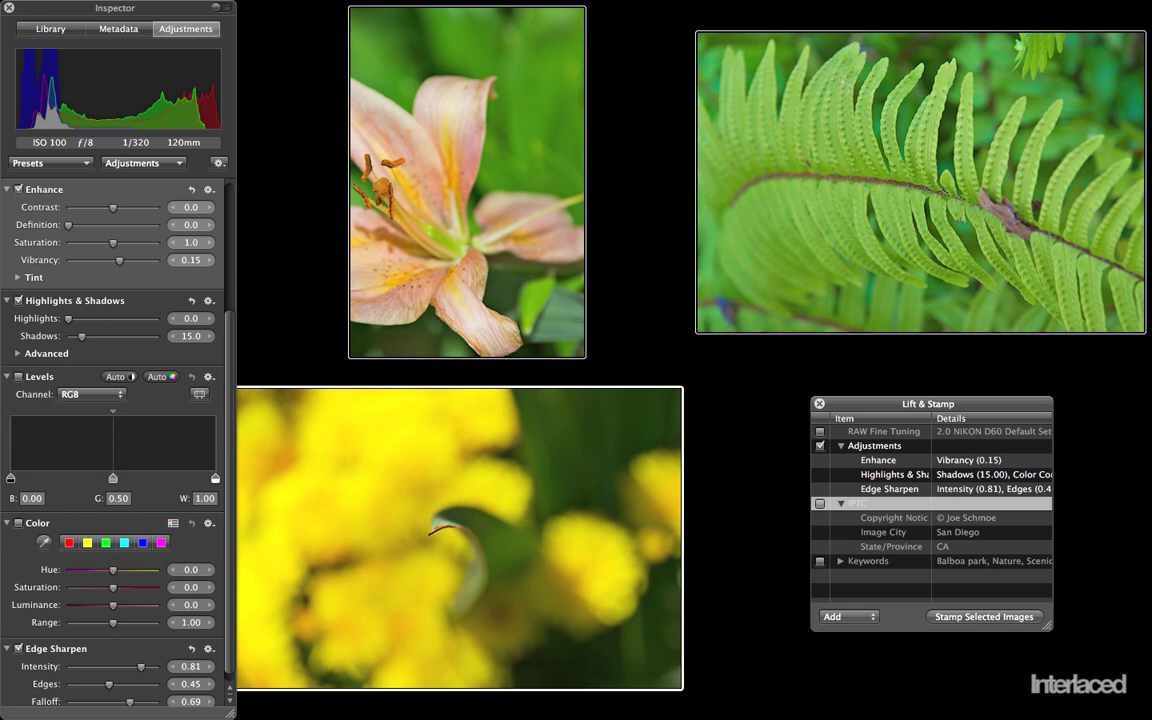
Step: Close the Lift & Stamp window and exit full screen to show the Balboa Park 2 fern
left_click(818, 404)
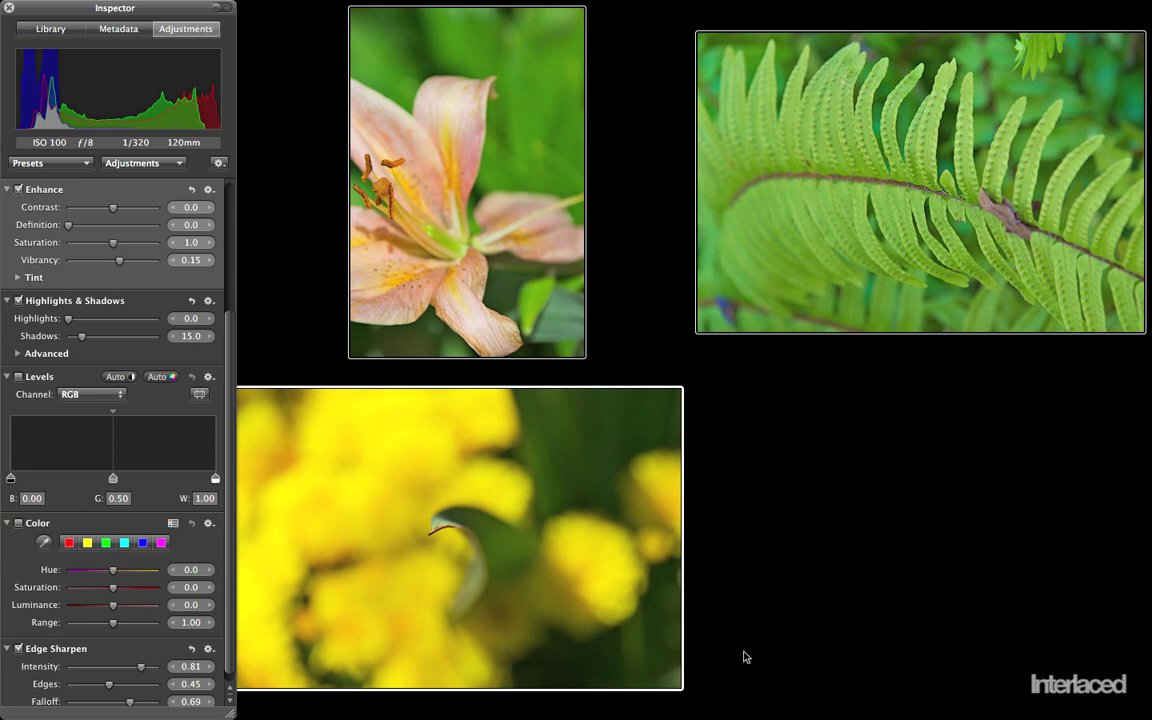
mouse_move(743, 656)
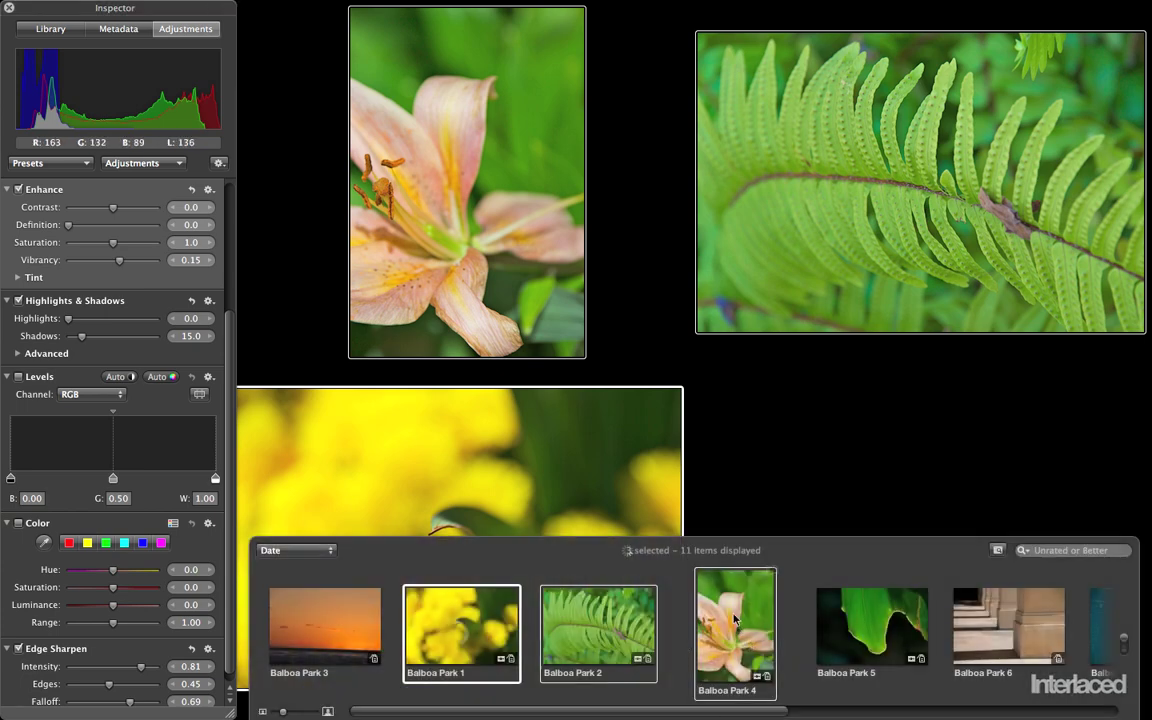
key("f")
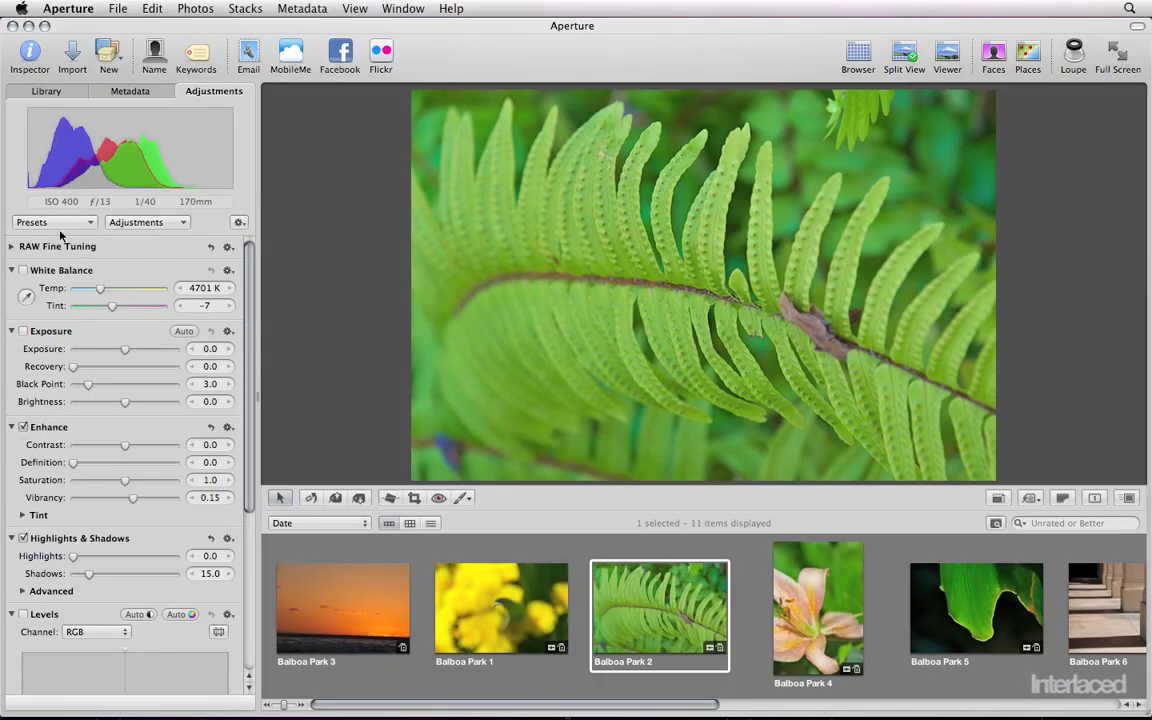
left_click(57, 226)
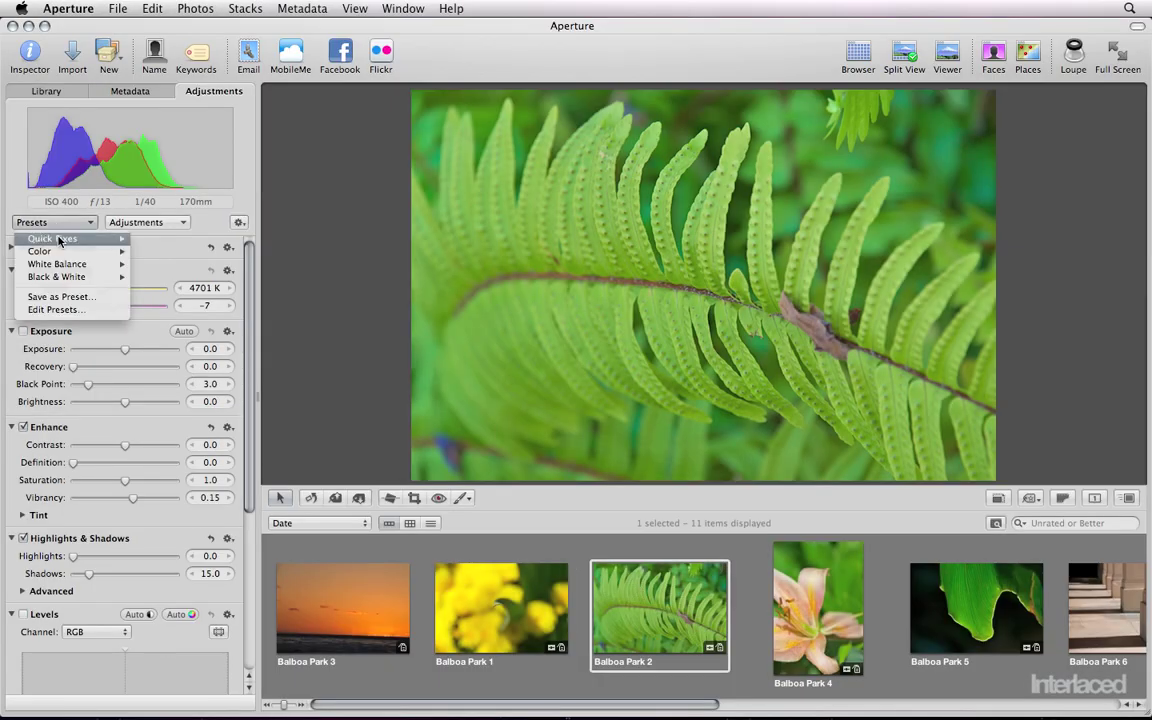
mouse_move(59, 255)
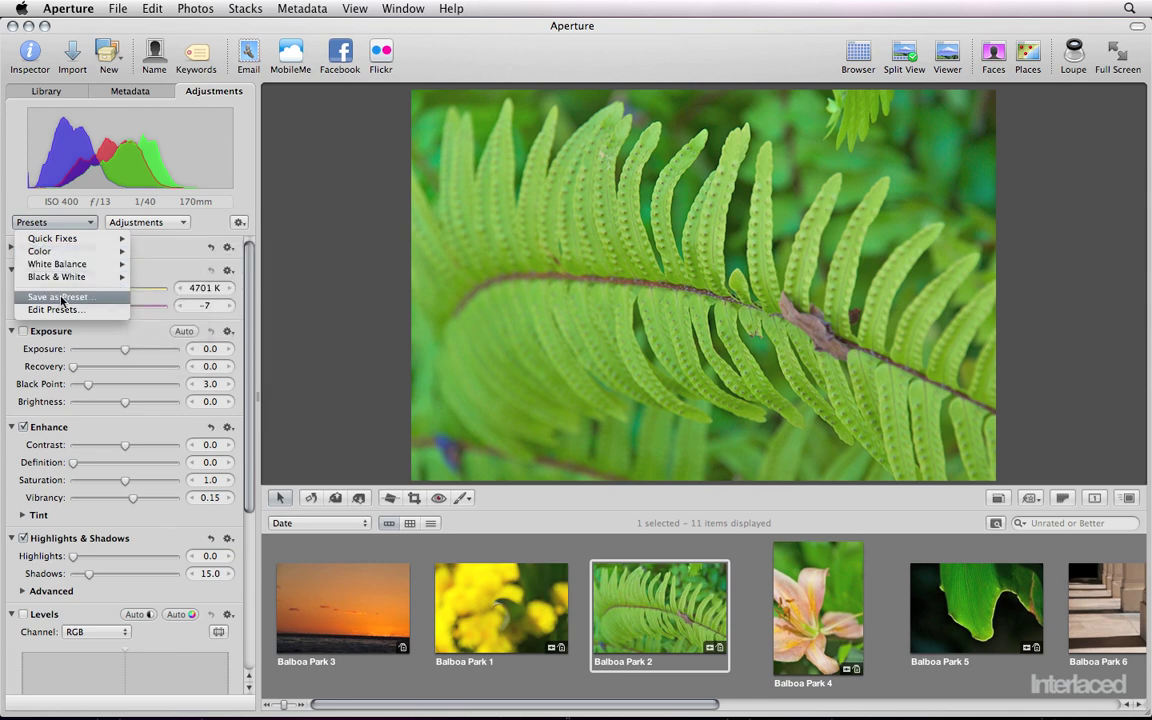
left_click(145, 221)
left_click(145, 221)
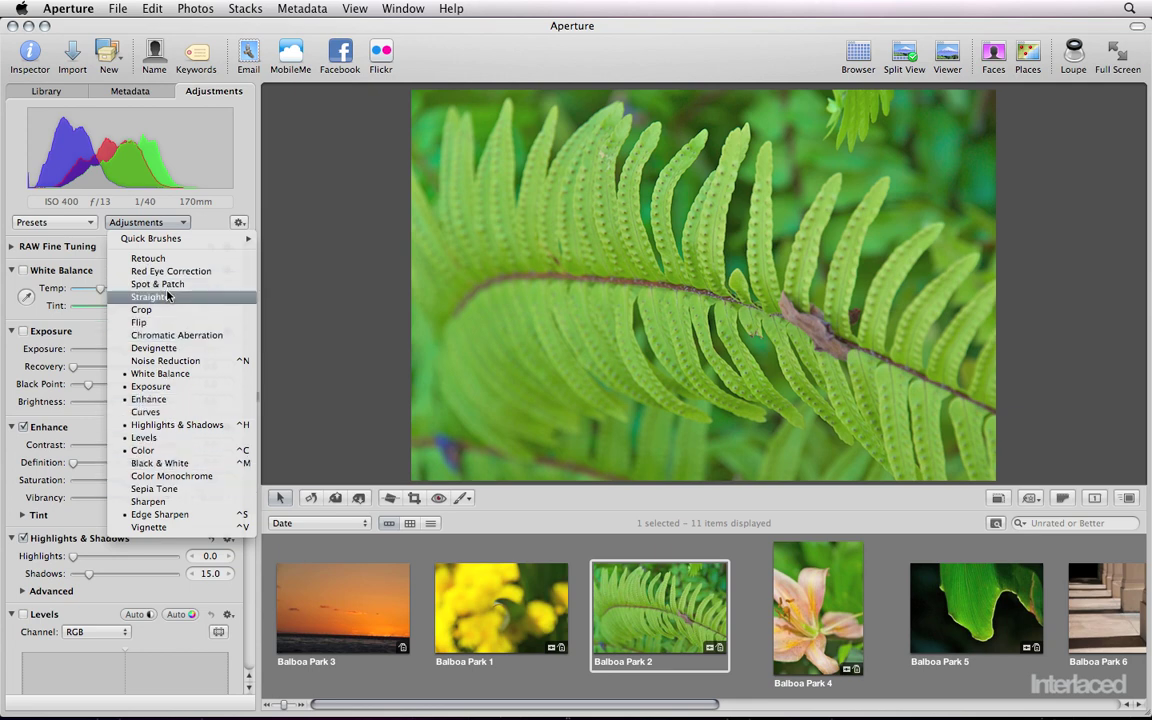
mouse_move(166, 244)
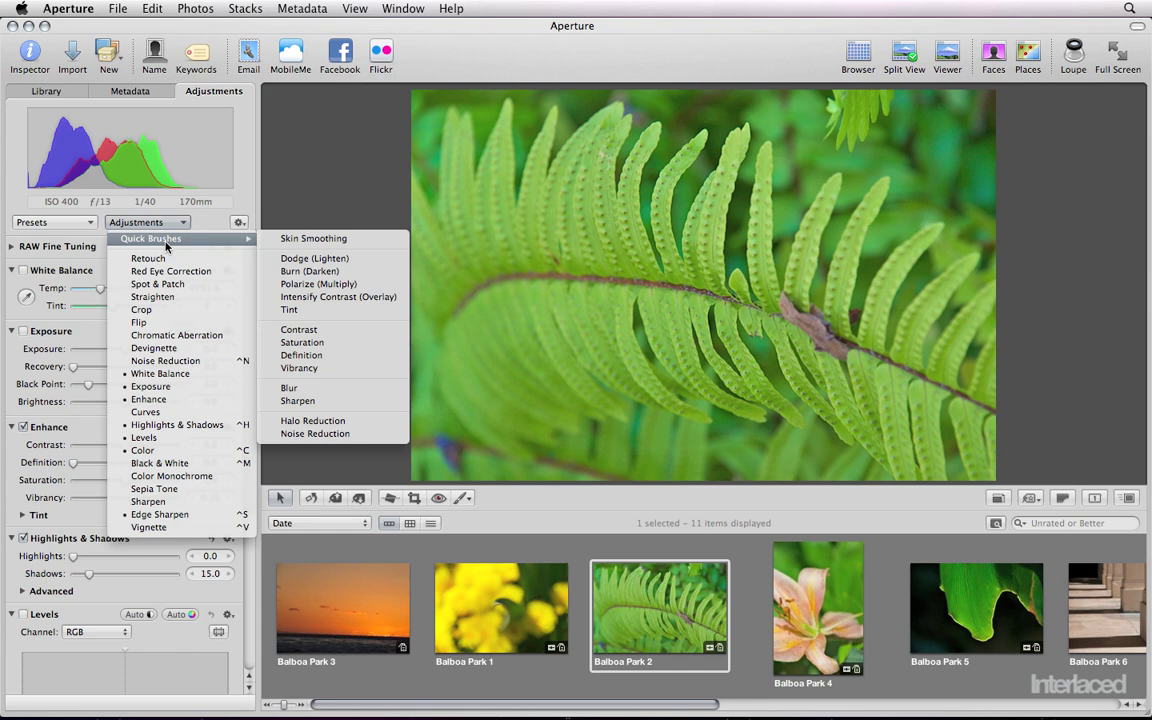
left_click(192, 222)
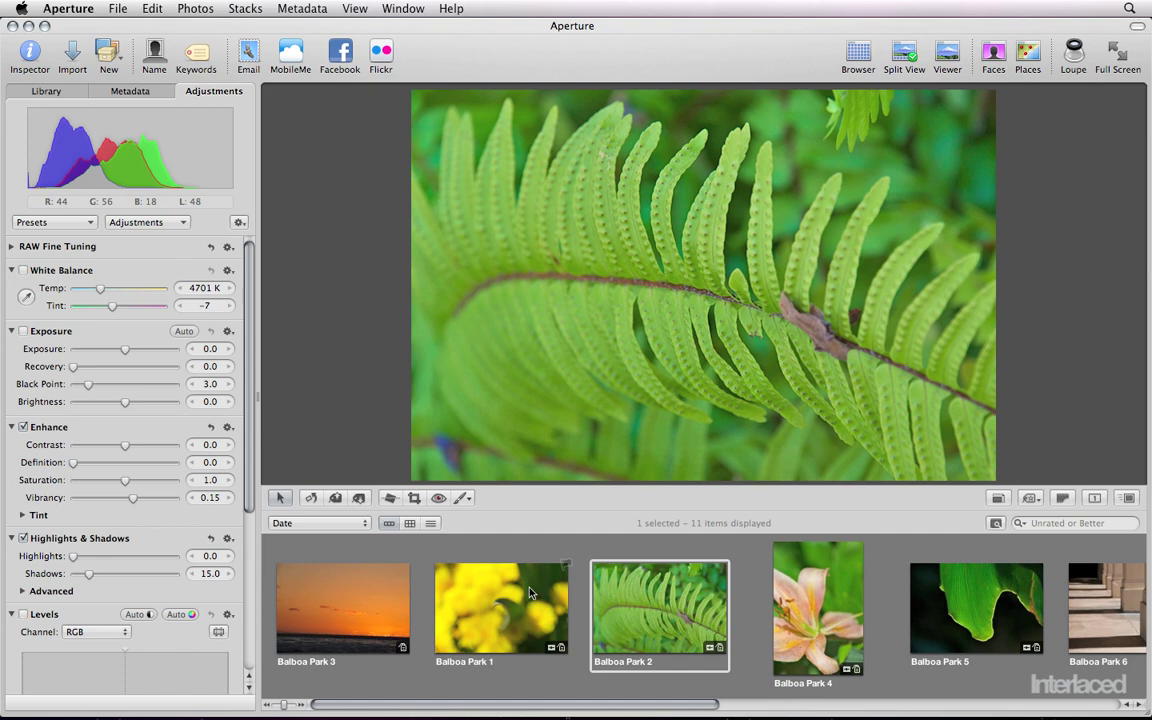
Step: View the fern's master, return to full screen, and show the Inspector HUD beside it
key("m")
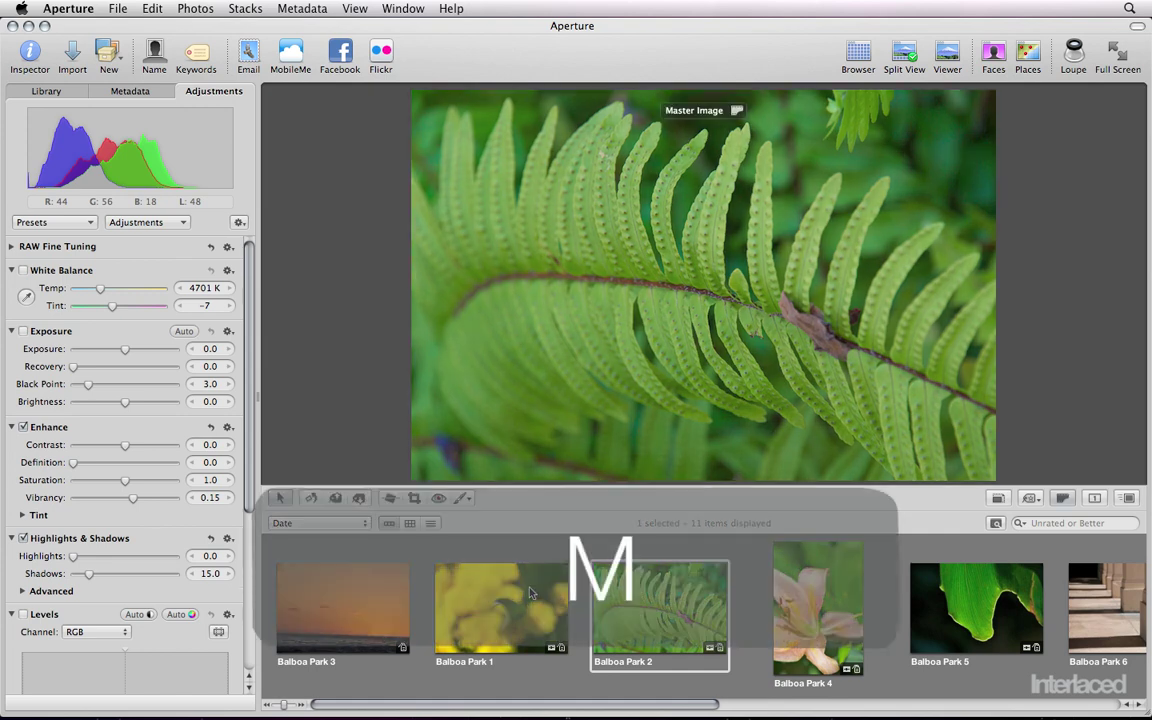
key("f")
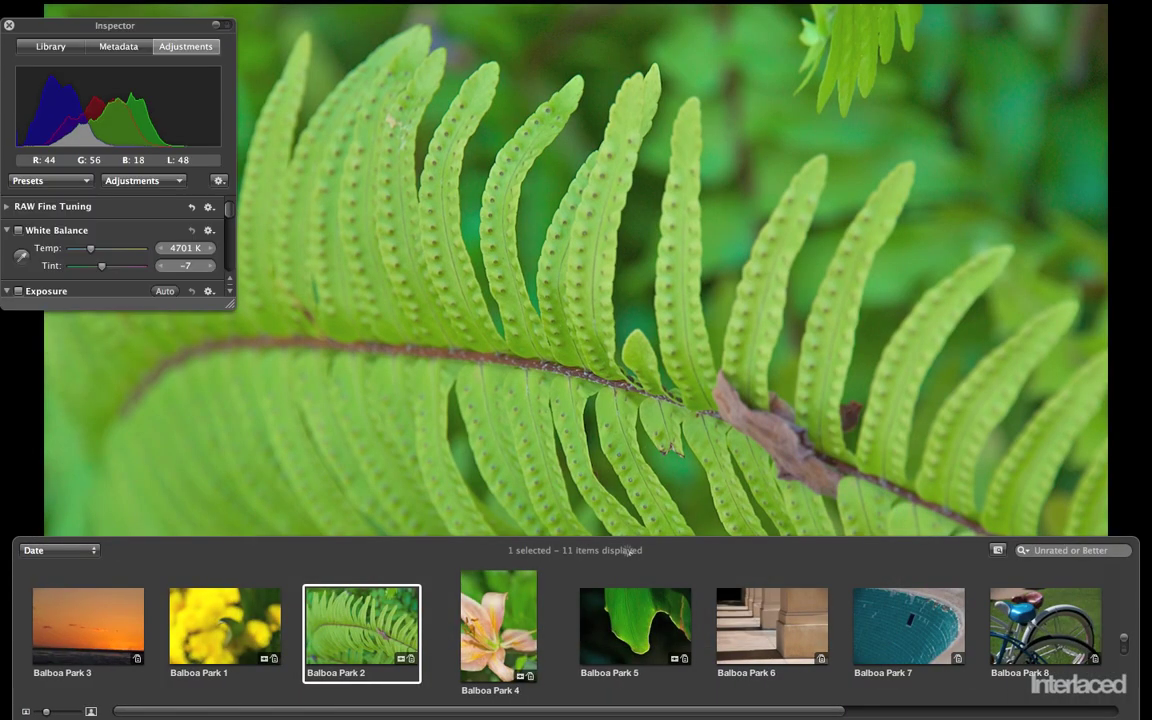
key("h")
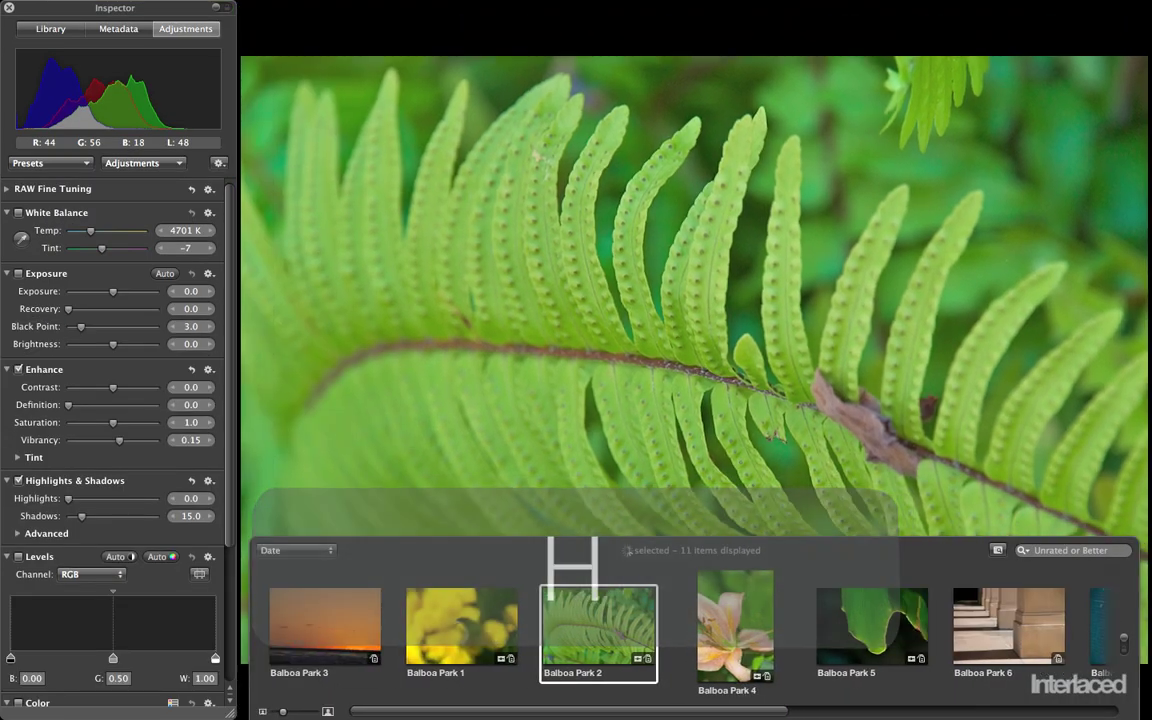